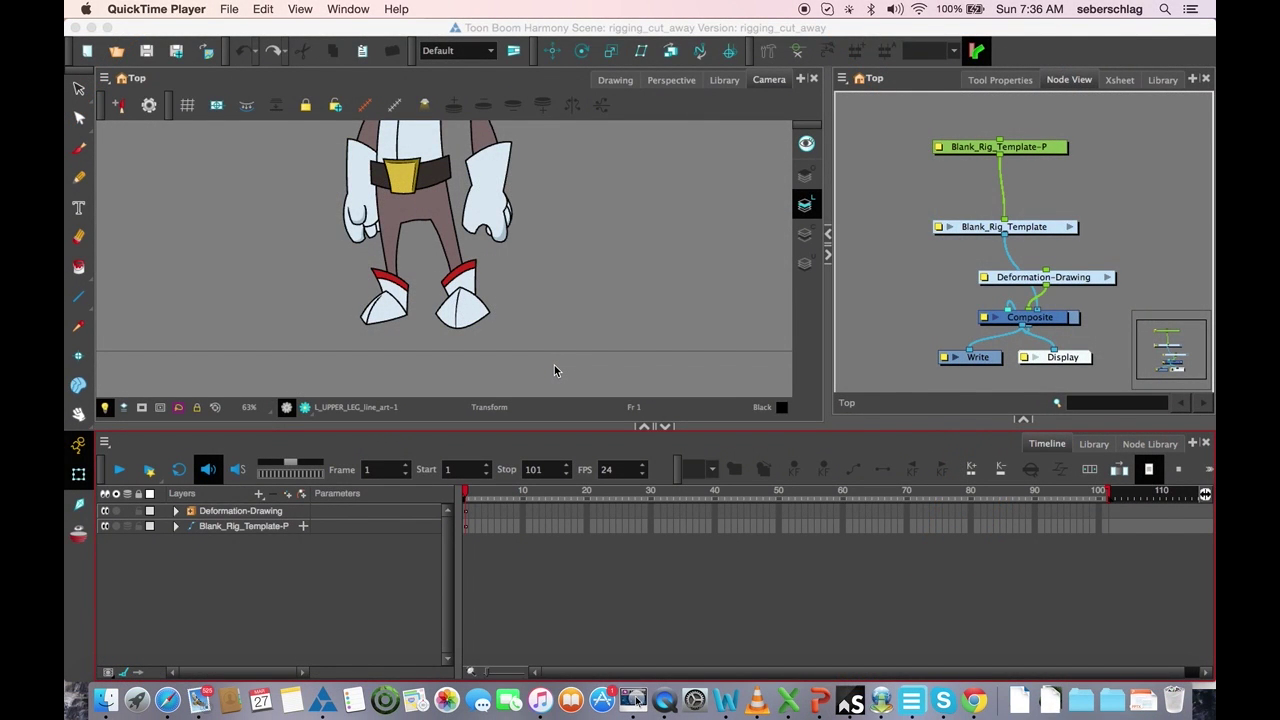
Show the Library's Drawing Substitution preview for L_UPPER_LEG_line_art, set to drawing 1.
left_click(399, 252)
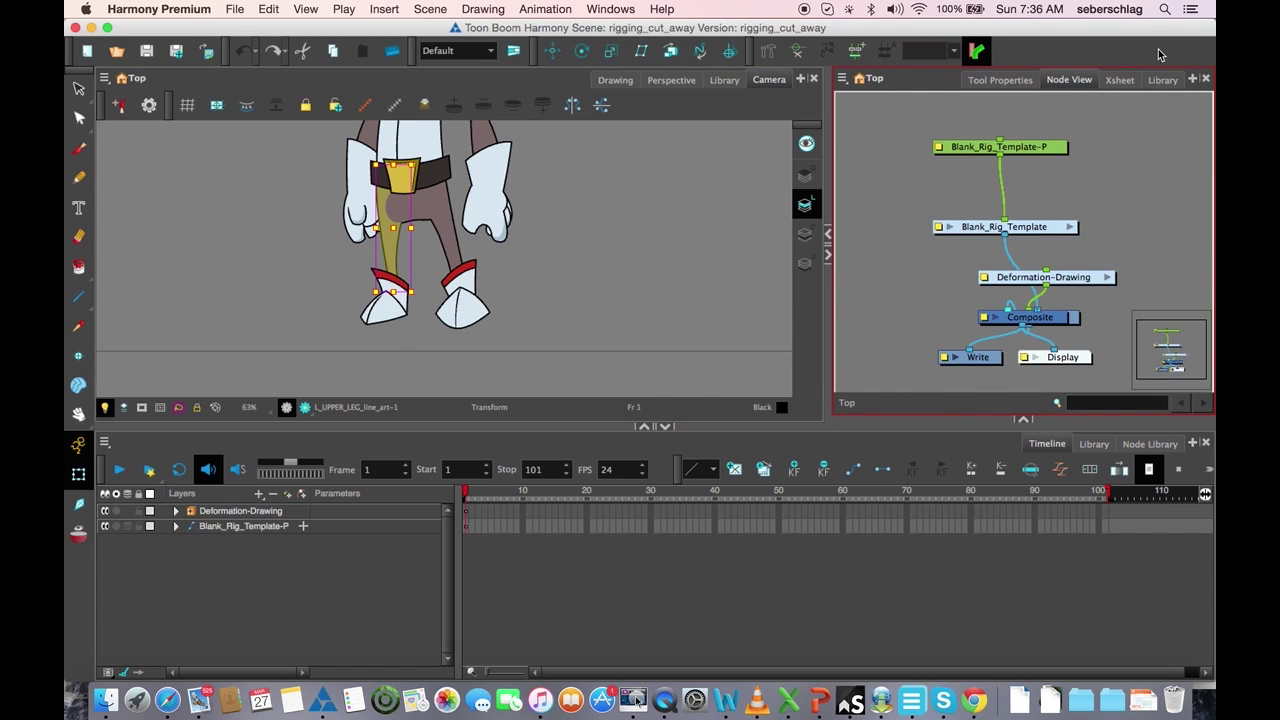
left_click(1163, 80)
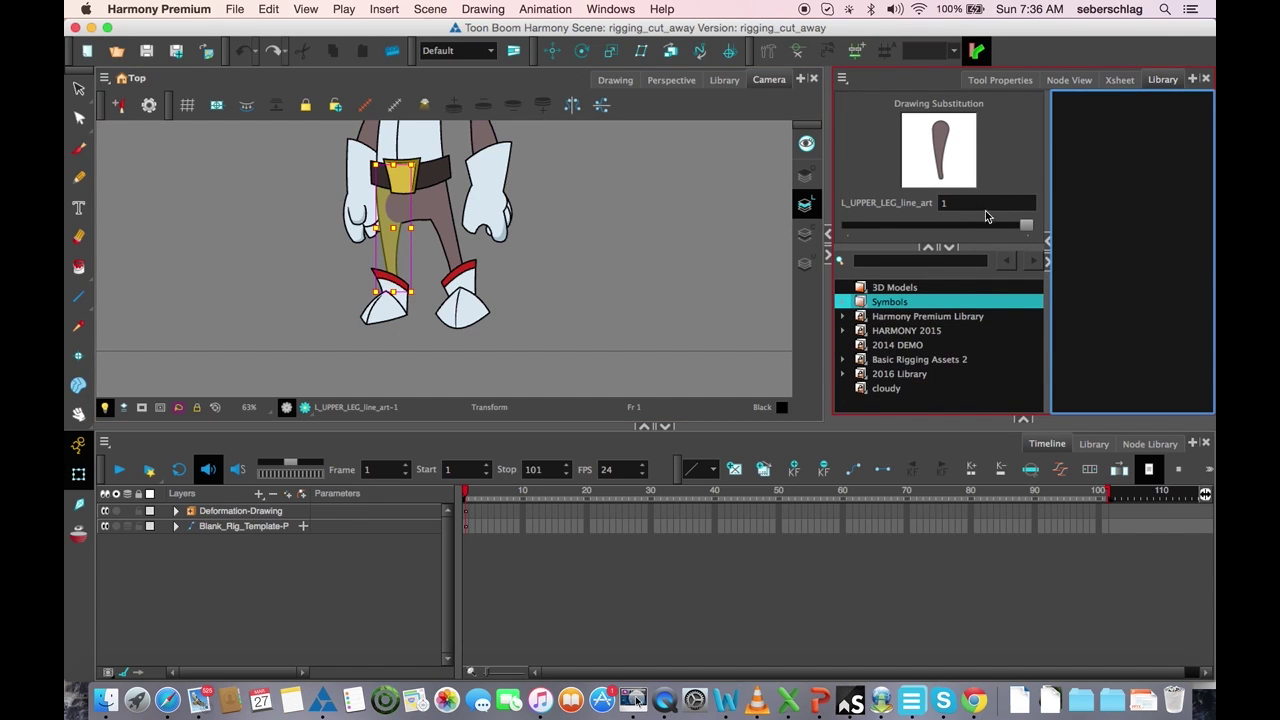
left_click(954, 204)
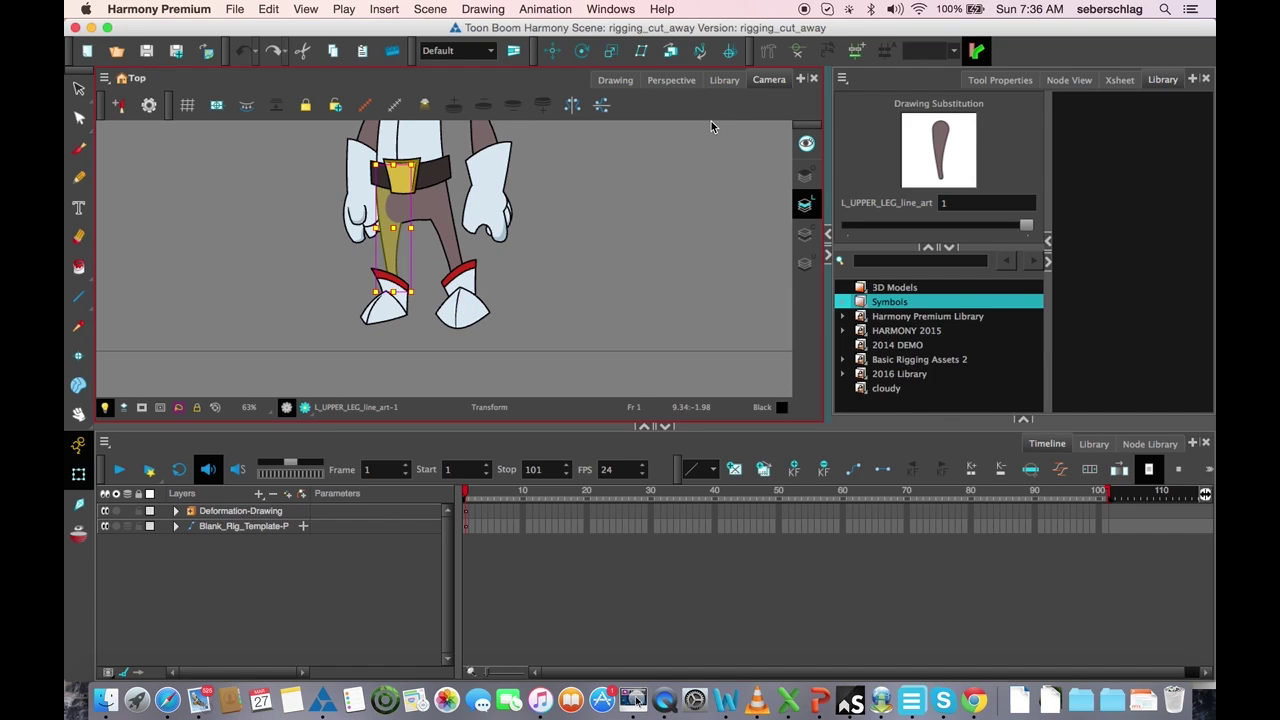
Zoom to the left upper leg and rig a two-bone chain from hip through knee to ankle.
left_click(766, 53)
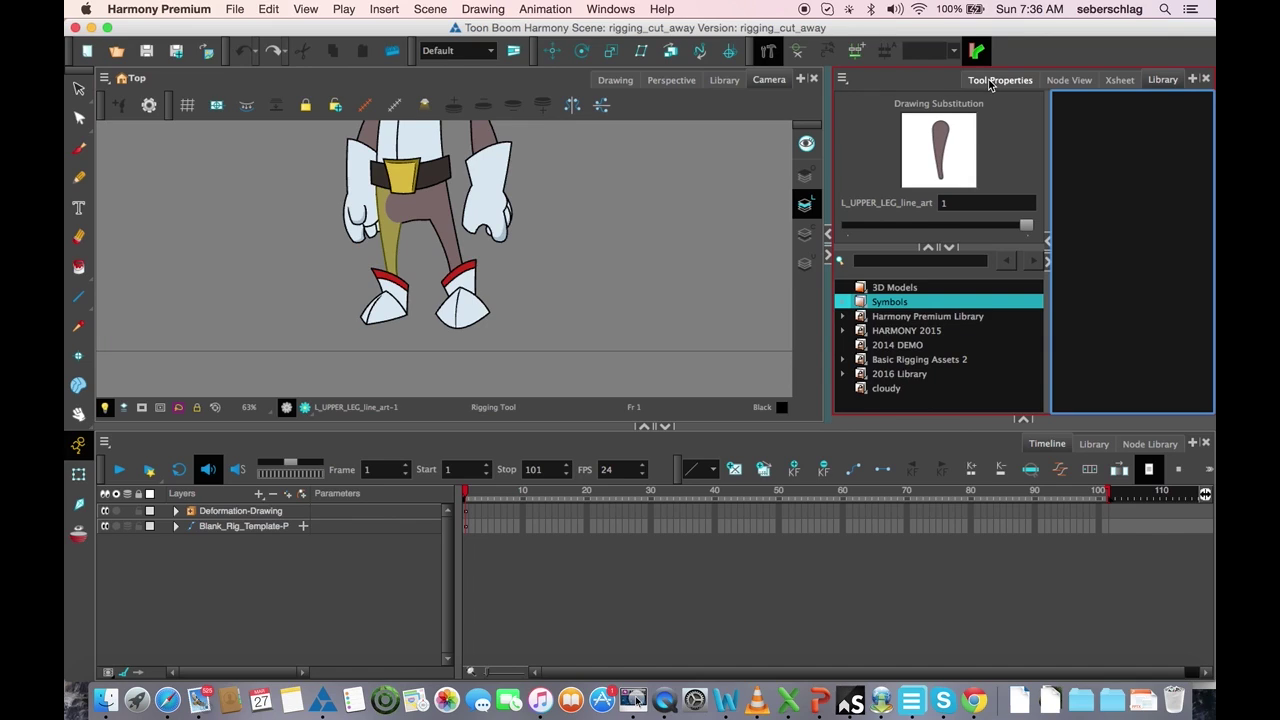
left_click(988, 80)
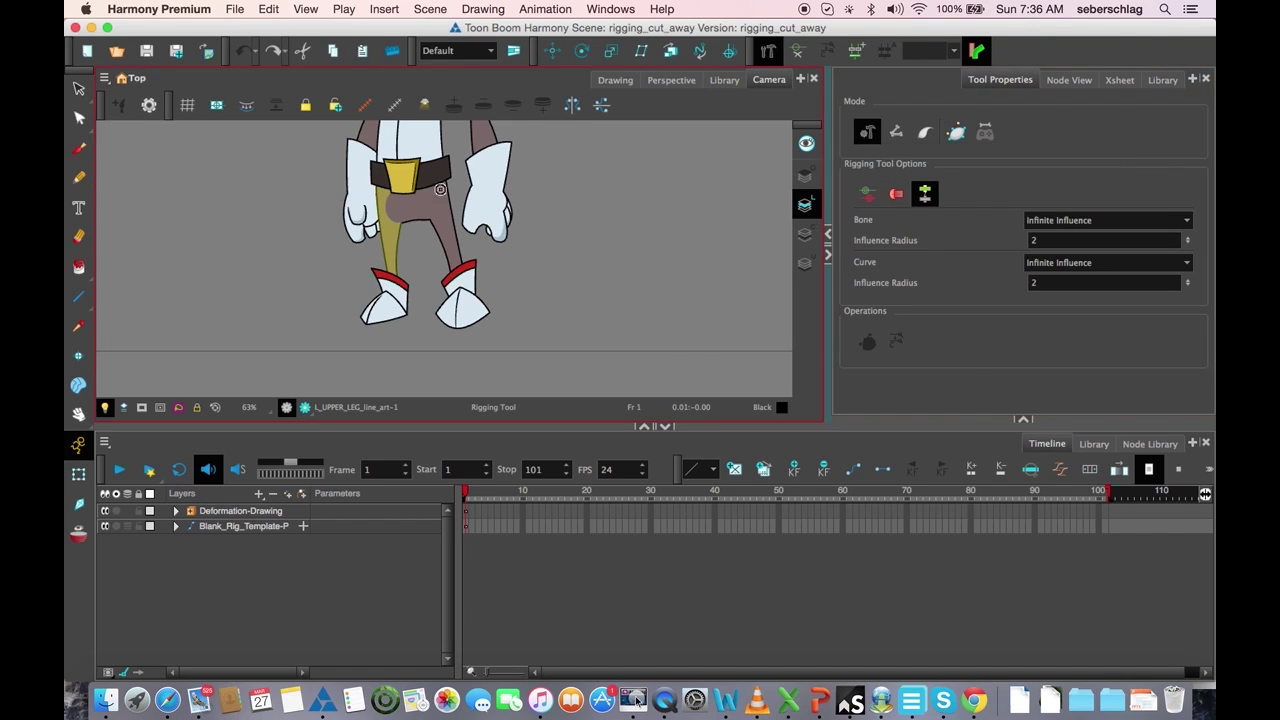
key("2")
key("space")
left_click_drag(391, 216, 378, 128)
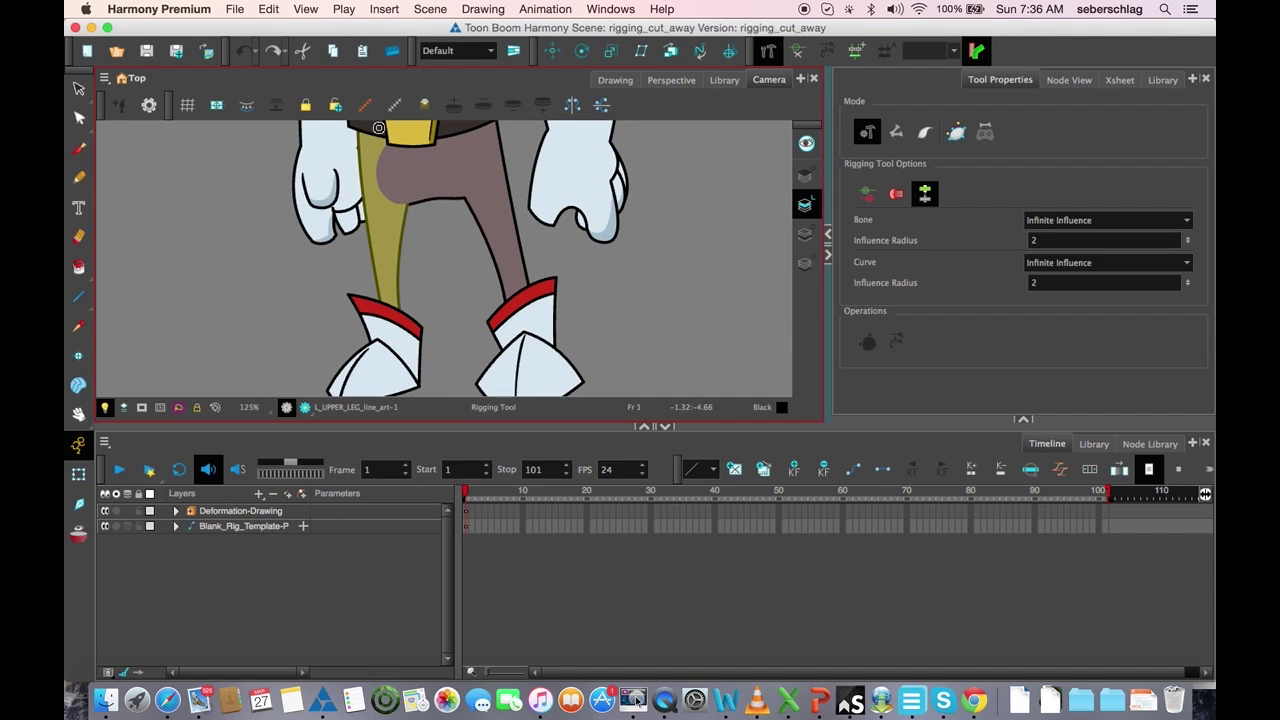
left_click_drag(384, 235, 378, 128)
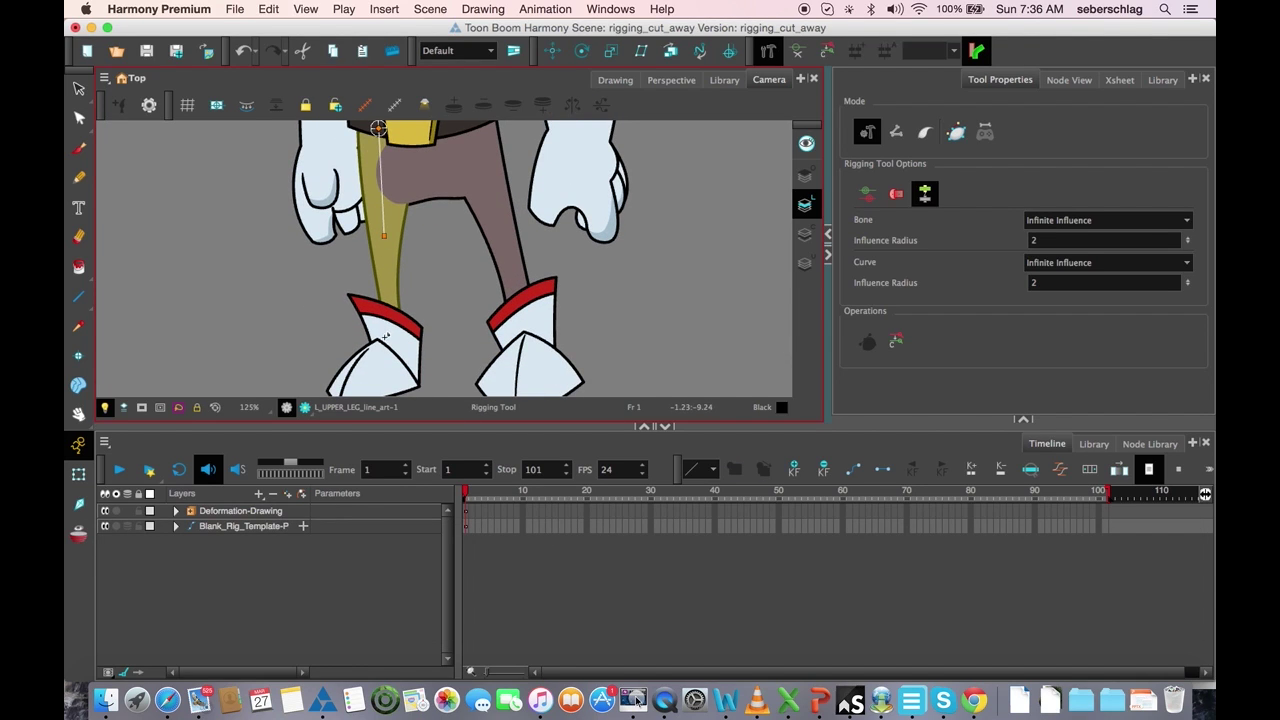
left_click(388, 348)
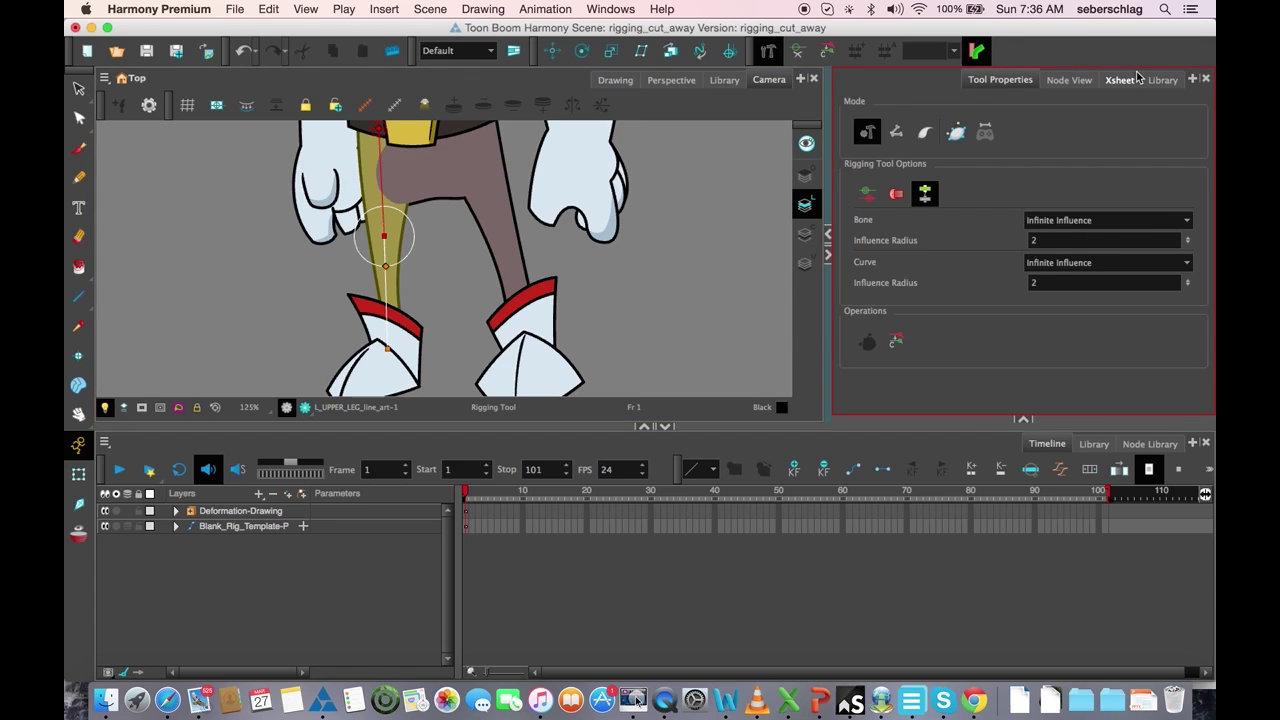
In Blank_Rig_Template, move L_UPPER_LEG_line_art below its Deformation group and select the group.
left_click(1085, 79)
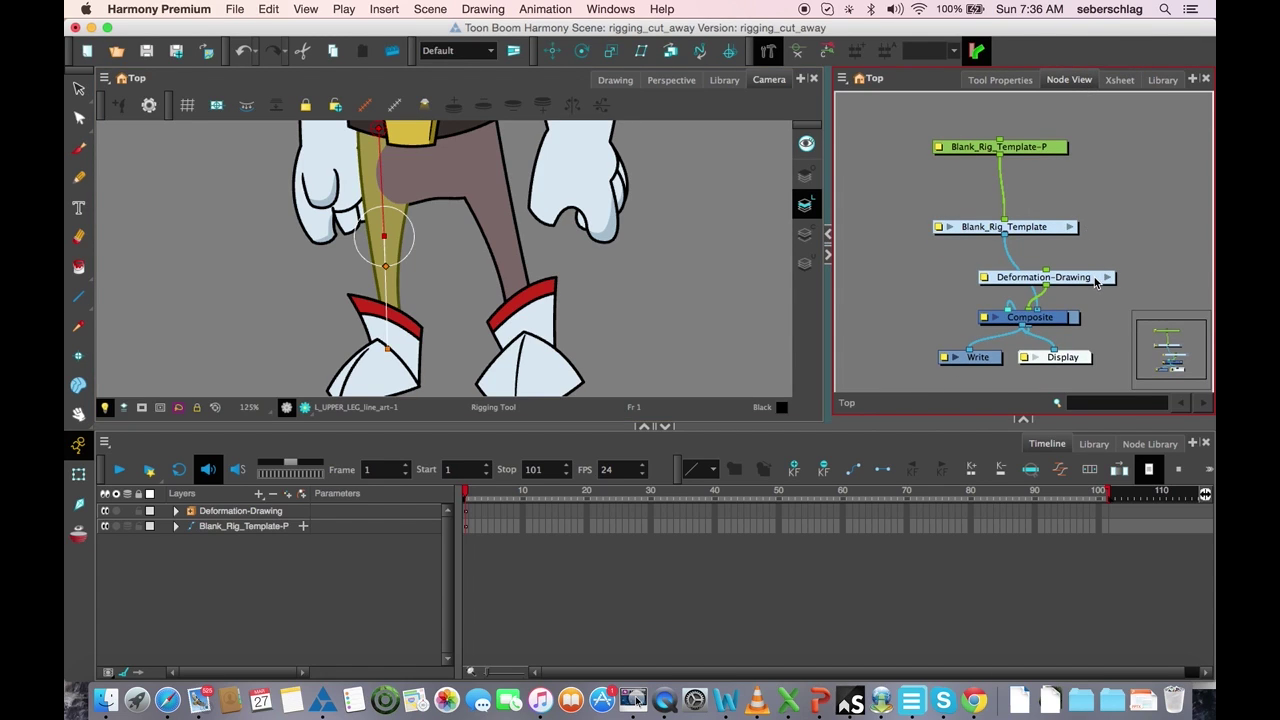
key("o")
left_click(1024, 113)
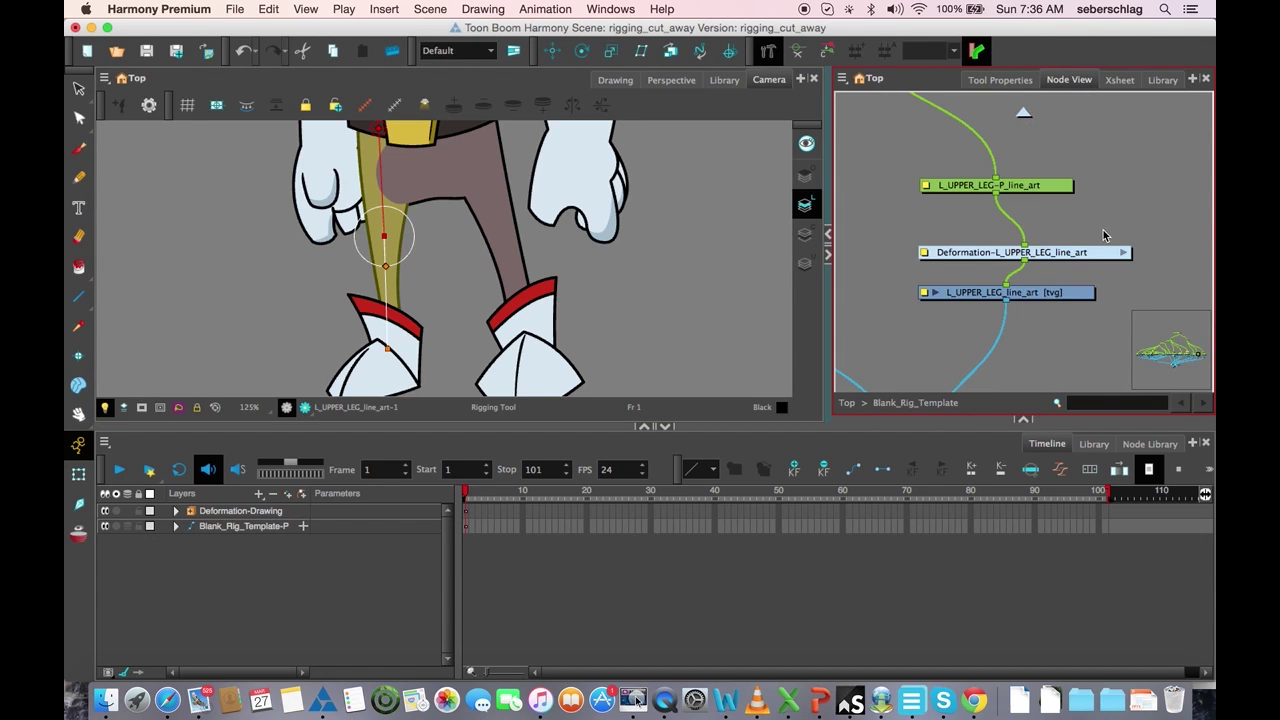
mouse_move(1059, 295)
left_mouse_down()
mouse_move(1066, 318)
mouse_move(1076, 311)
left_mouse_up()
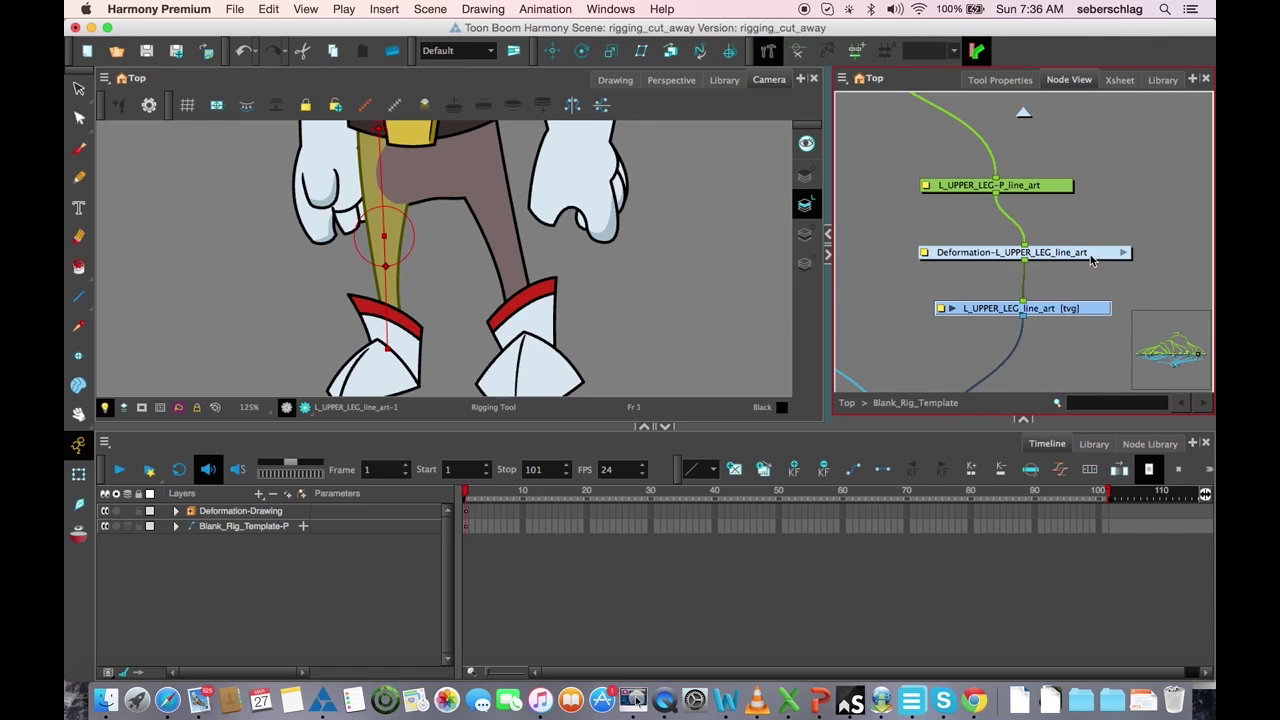
left_click(1093, 254)
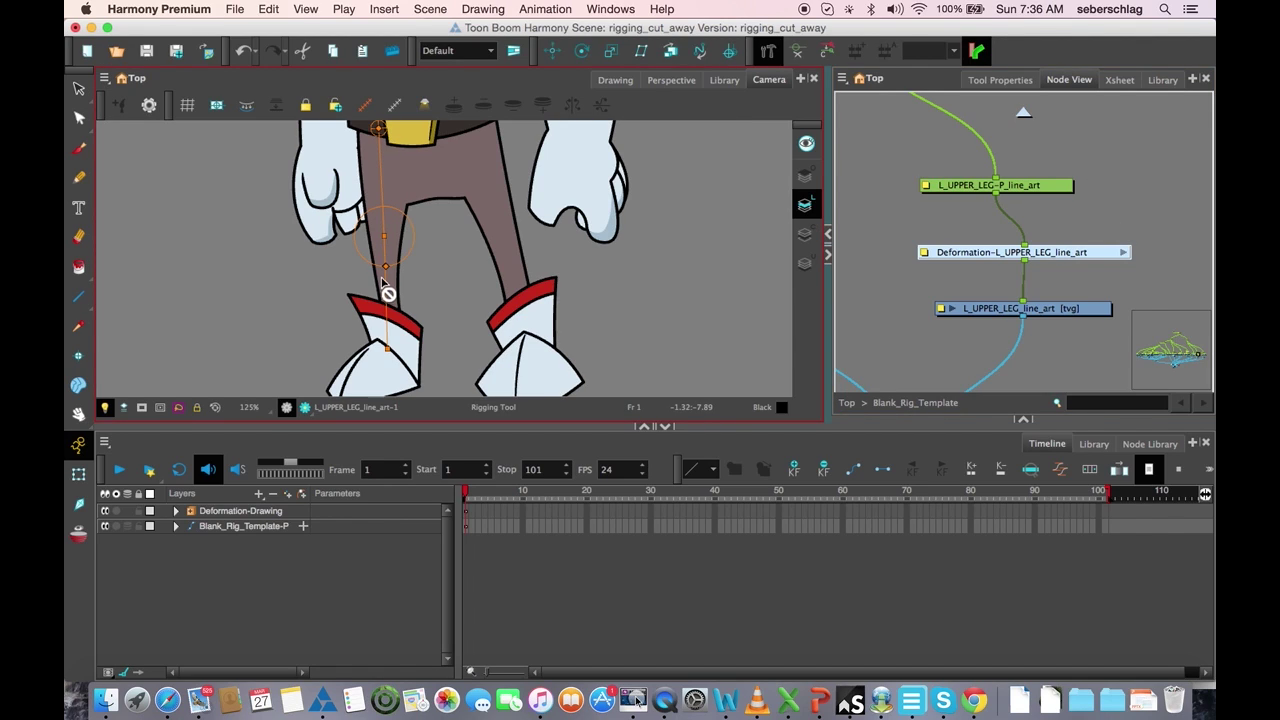
left_click(1163, 82)
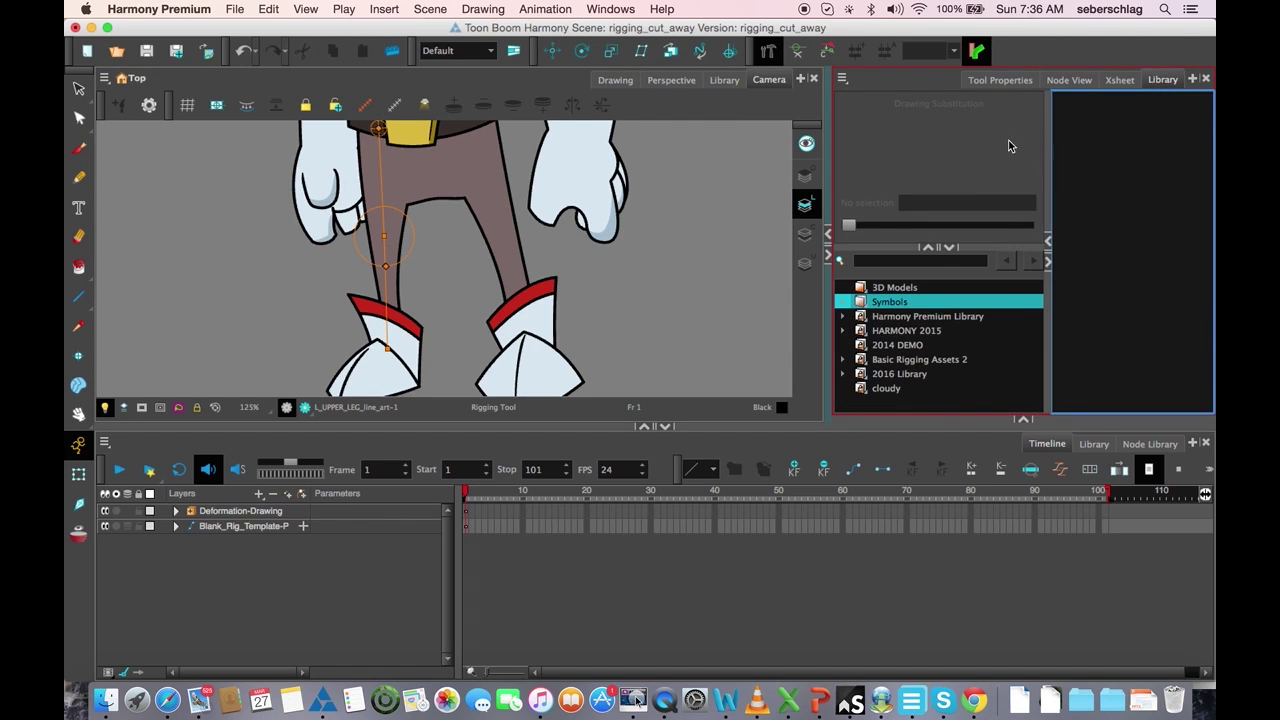
left_click(78, 474)
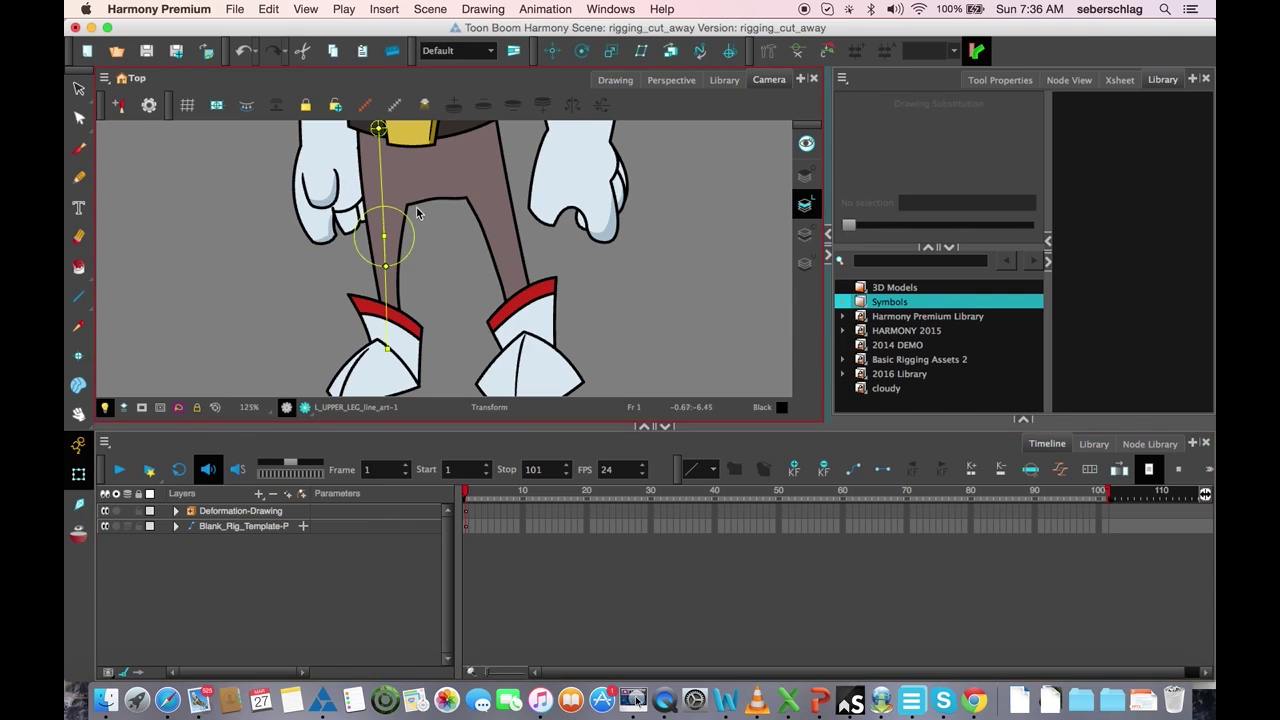
left_click(400, 208)
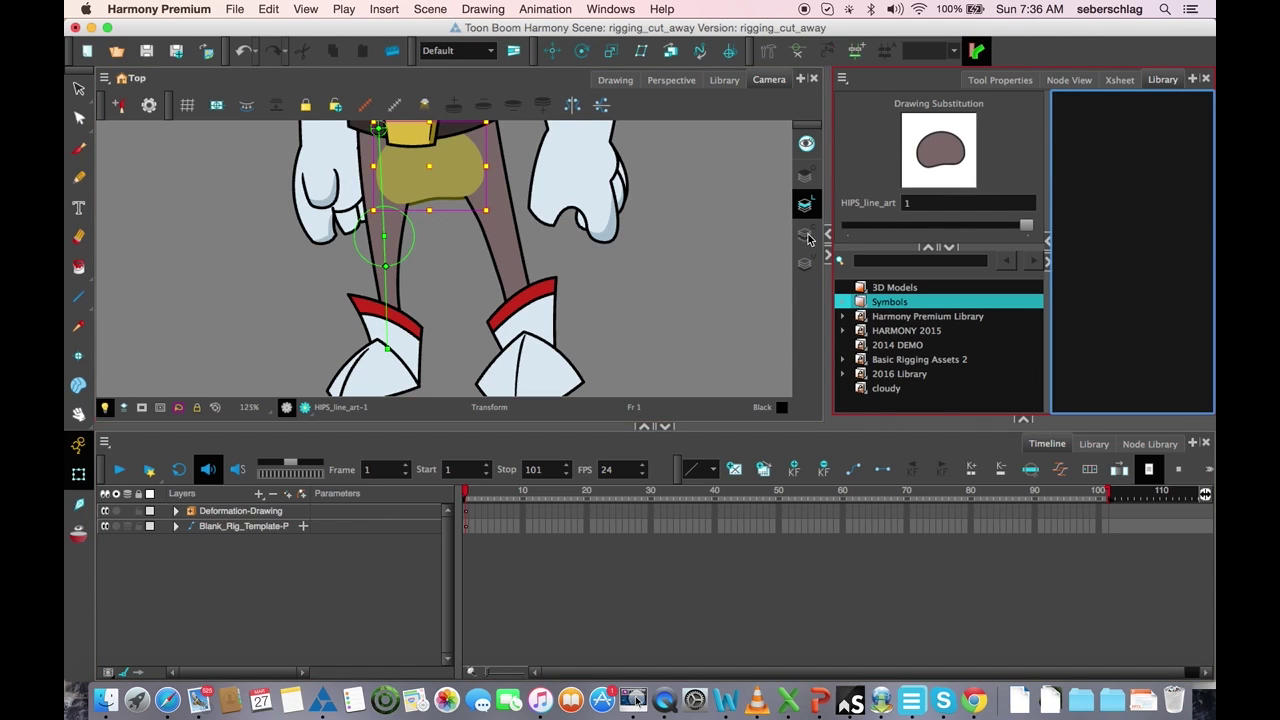
left_click(388, 282)
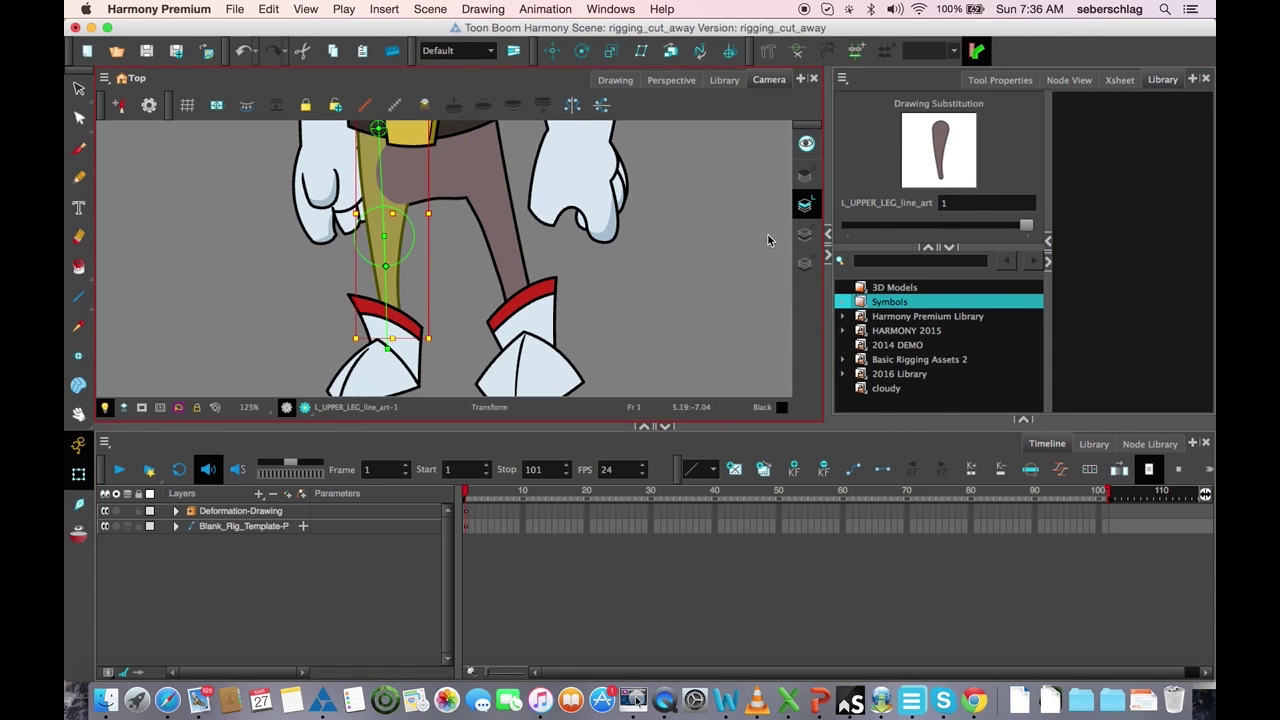
left_click_drag(829, 189, 825, 189)
key("space")
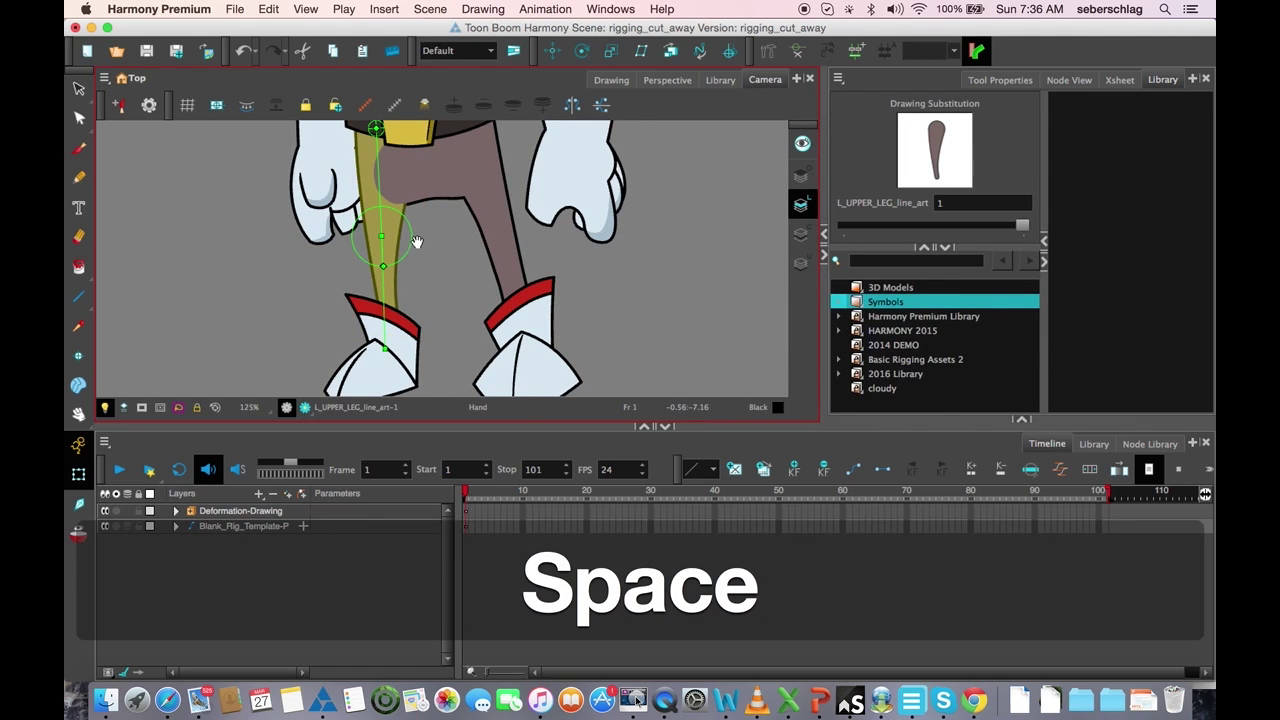
left_click_drag(417, 221, 415, 247)
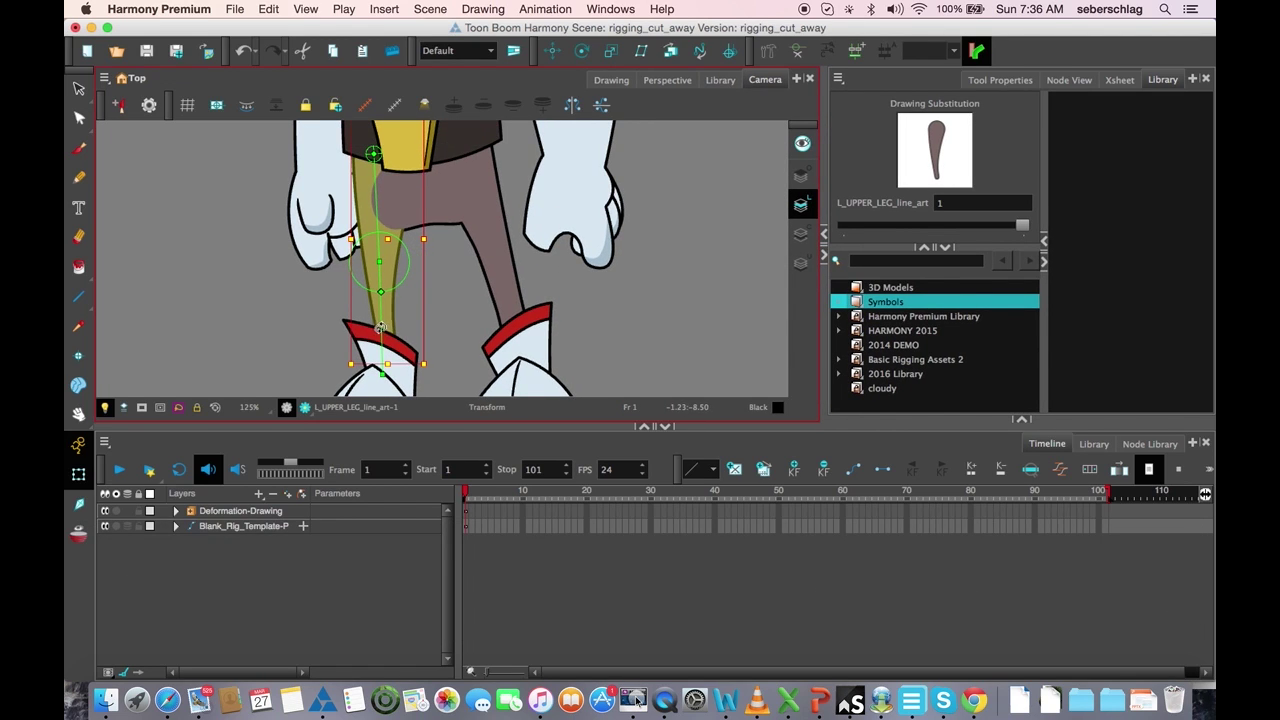
mouse_move(378, 328)
left_mouse_down()
mouse_move(365, 332)
mouse_move(398, 334)
left_mouse_up()
key("super+z")
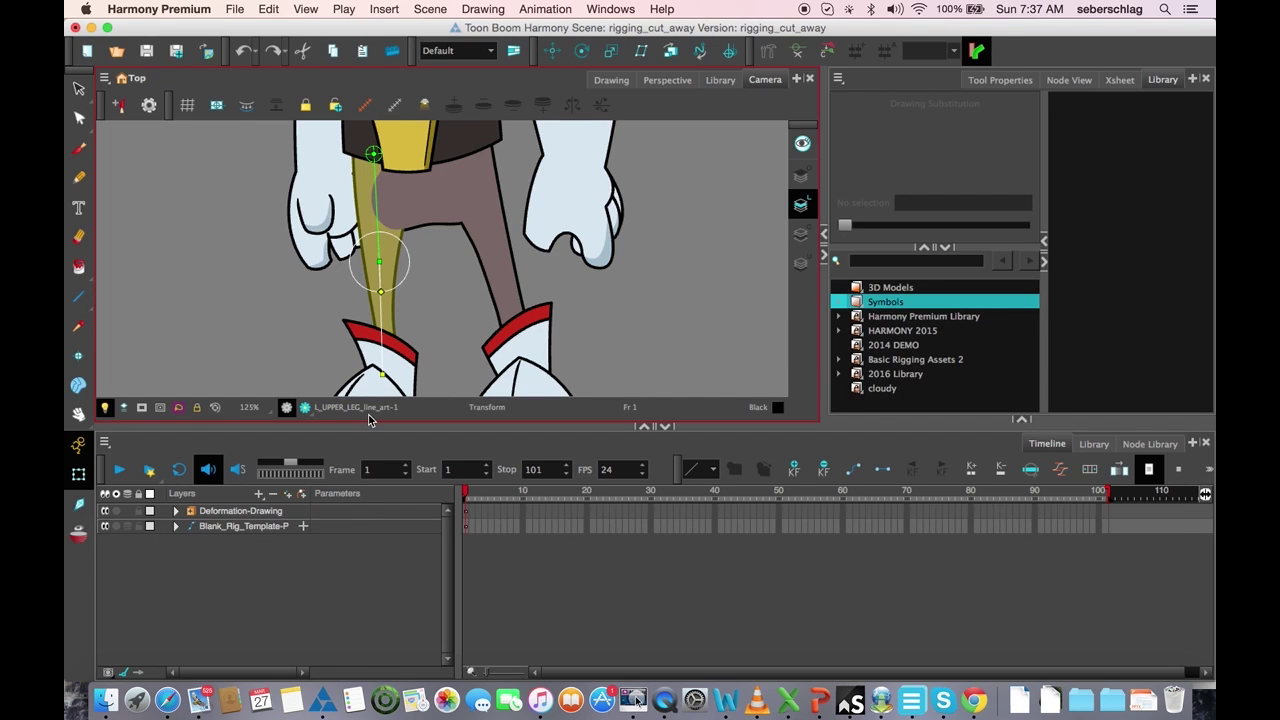
Switch the upper leg to drawing 2 and create an empty deformation chain, Transformation 2.
left_click(390, 310)
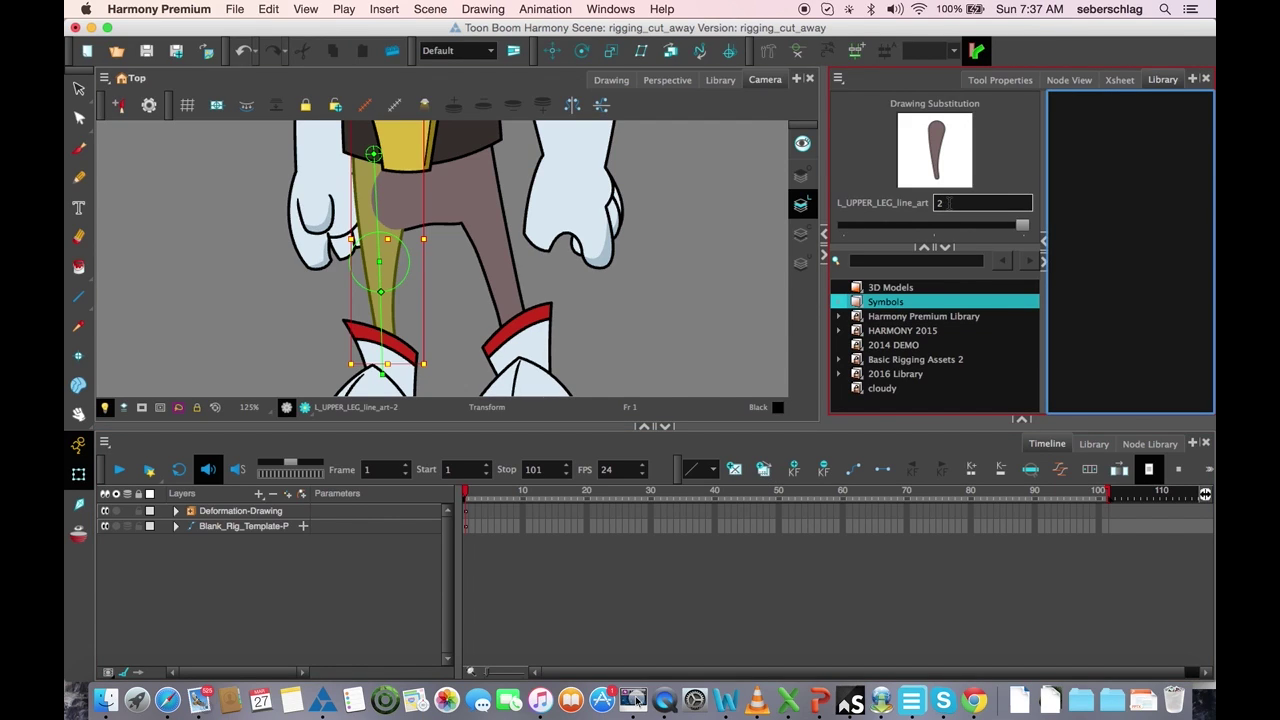
double_click(940, 203)
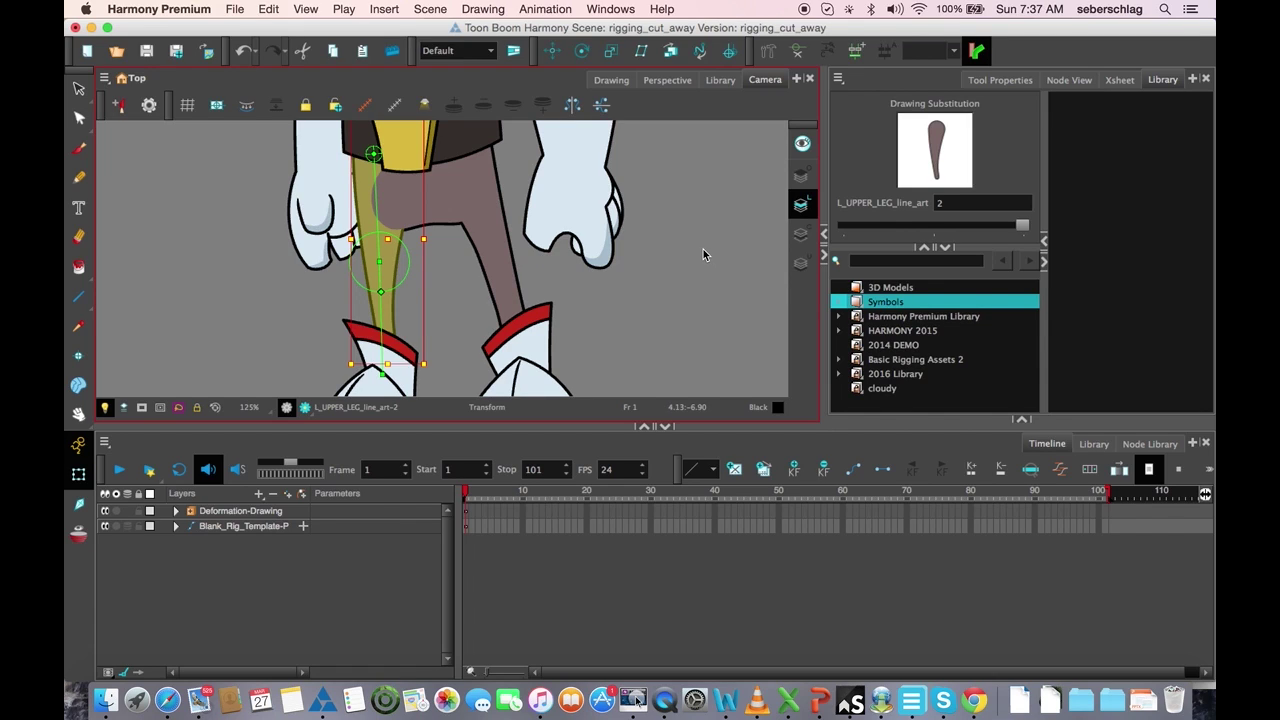
left_click(854, 55)
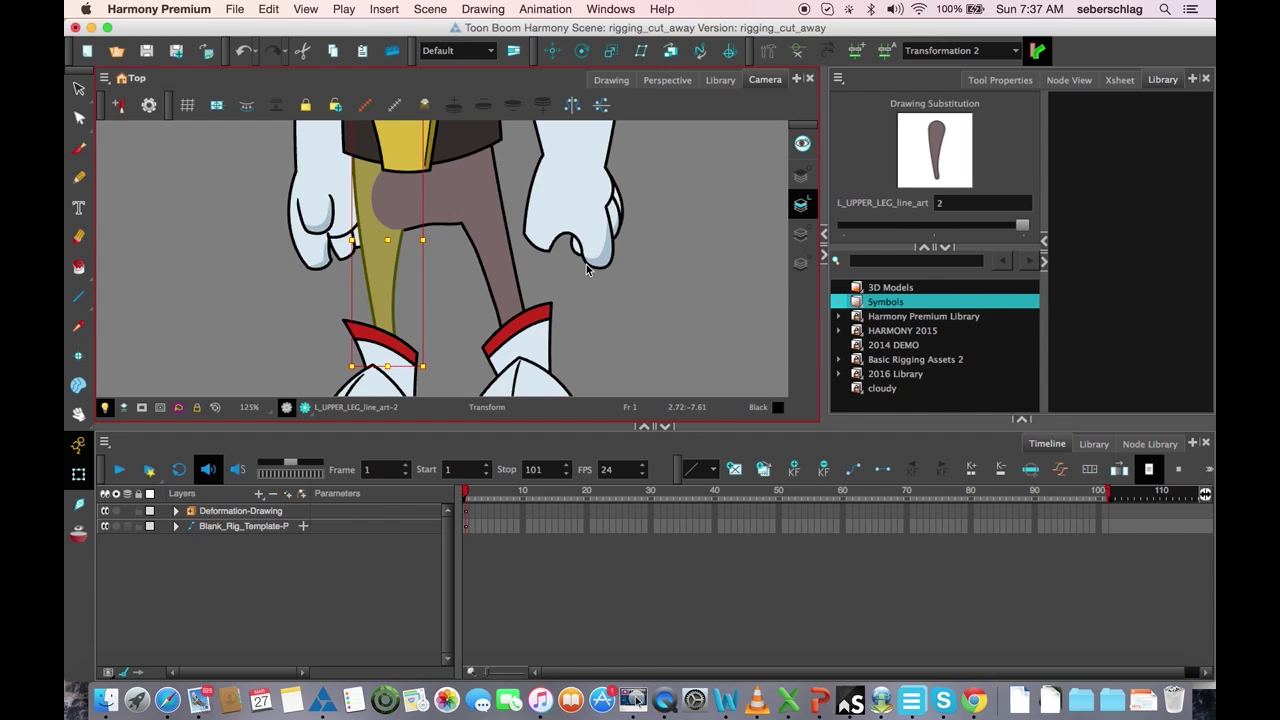
Rig drawing 2 with a waist-to-knee-to-boot bone chain, then bend the leg to test it.
left_click(885, 169)
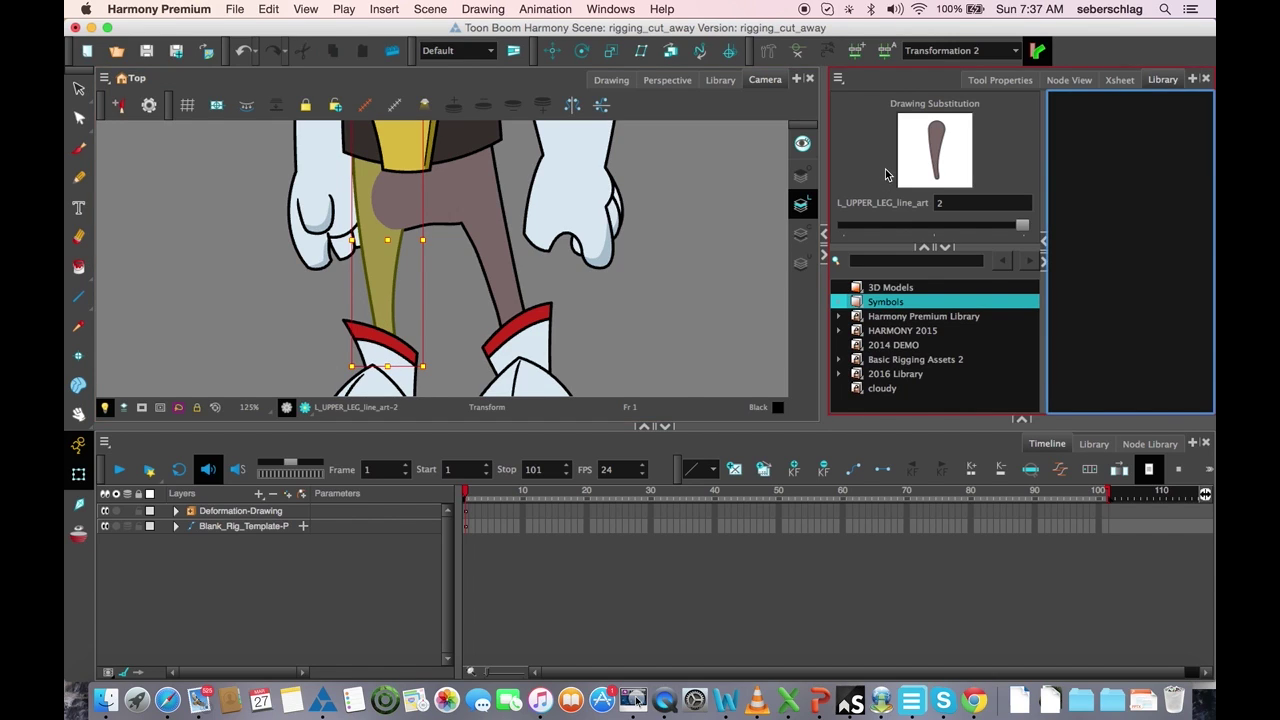
left_click(768, 52)
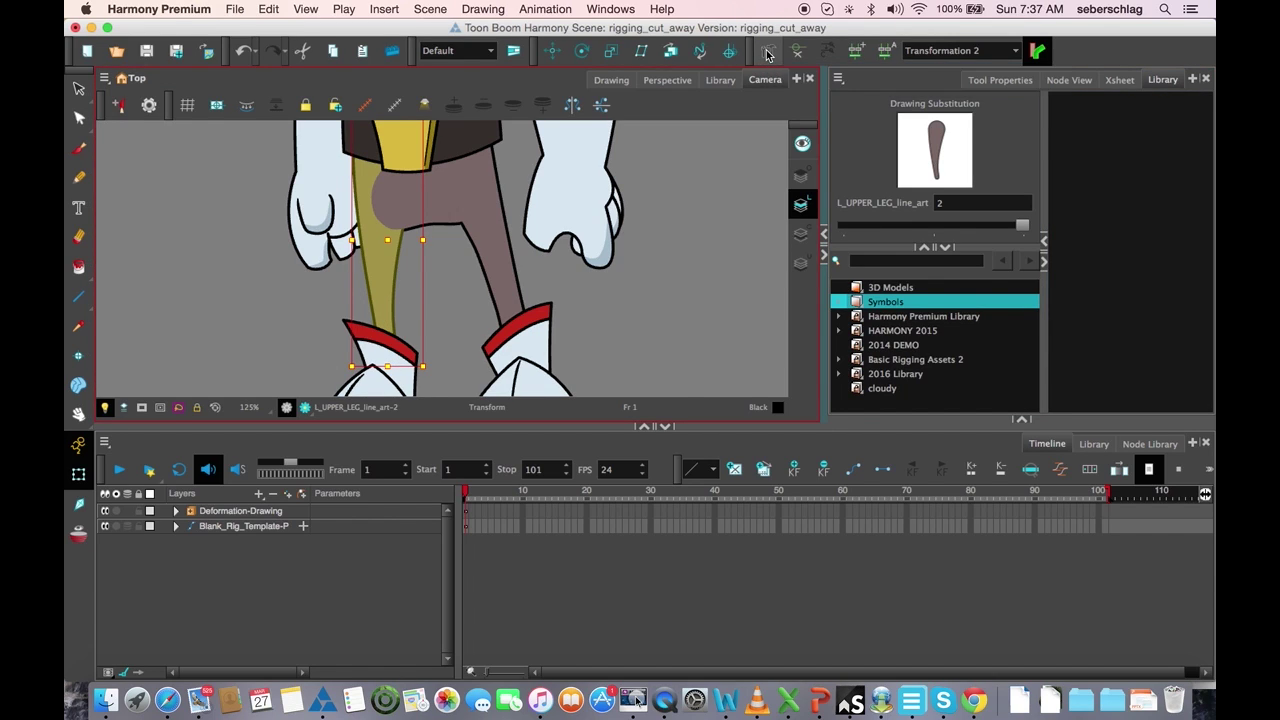
left_click_drag(372, 143, 371, 170)
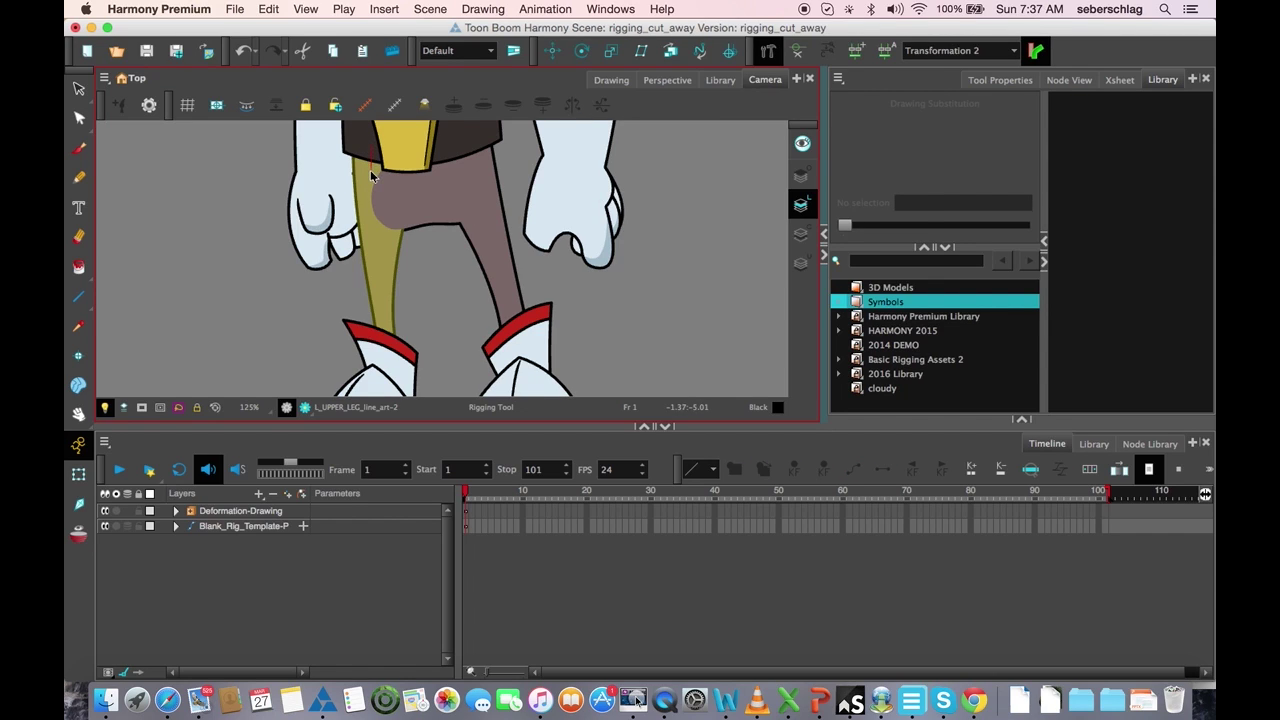
left_click(387, 360)
left_click(79, 474)
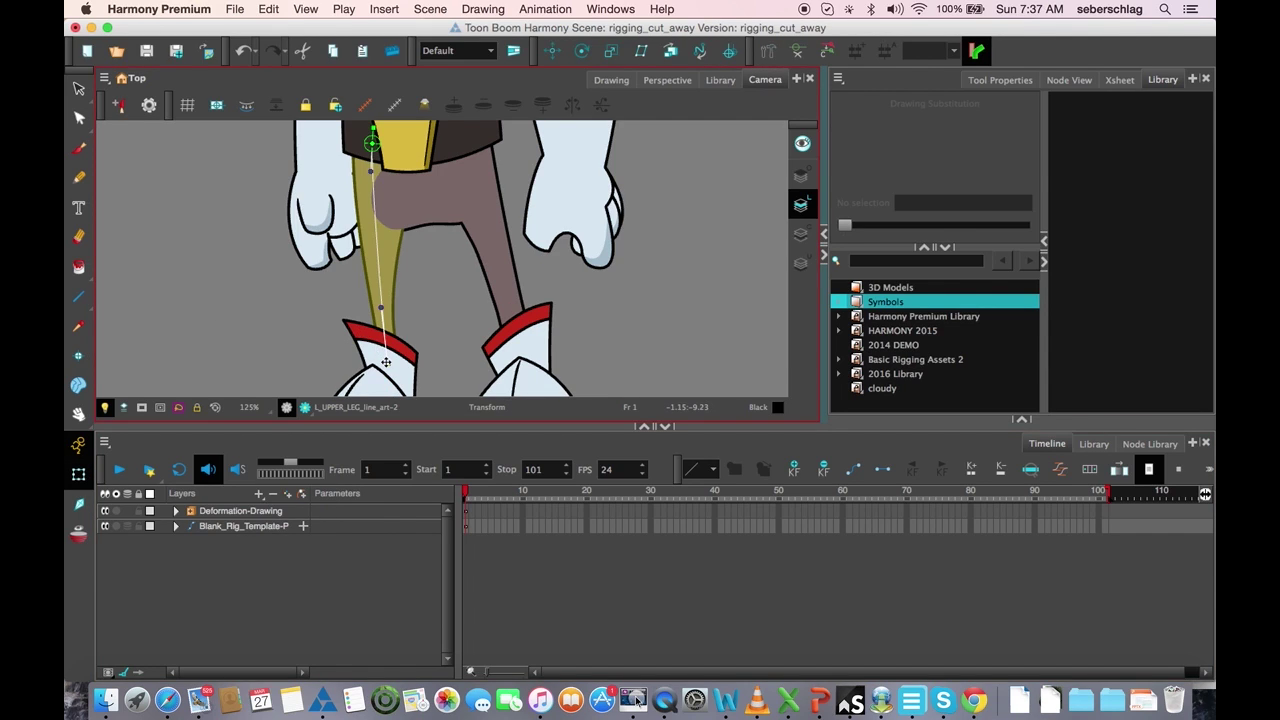
left_click_drag(386, 362, 424, 347)
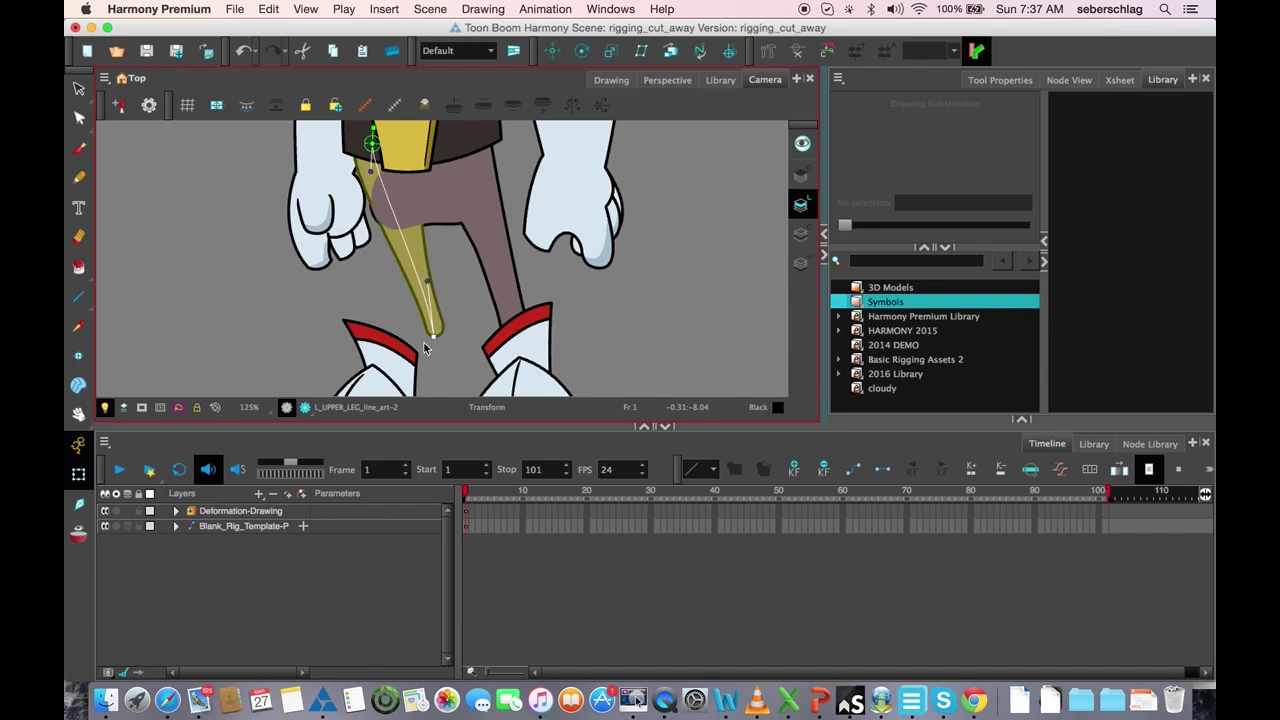
Undo the bend, return the leg to drawing 1, and test then undo its Transformation 1 chain.
key("super+z")
key("super+z")
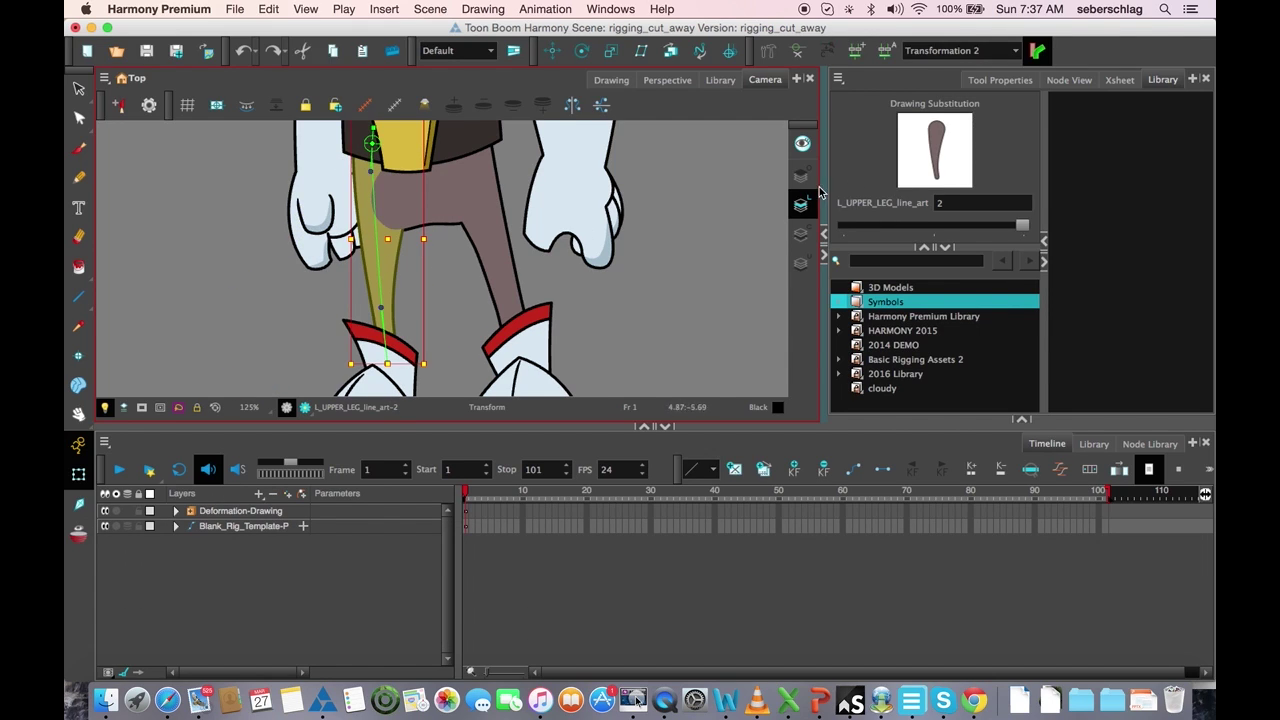
left_click_drag(1024, 228, 976, 240)
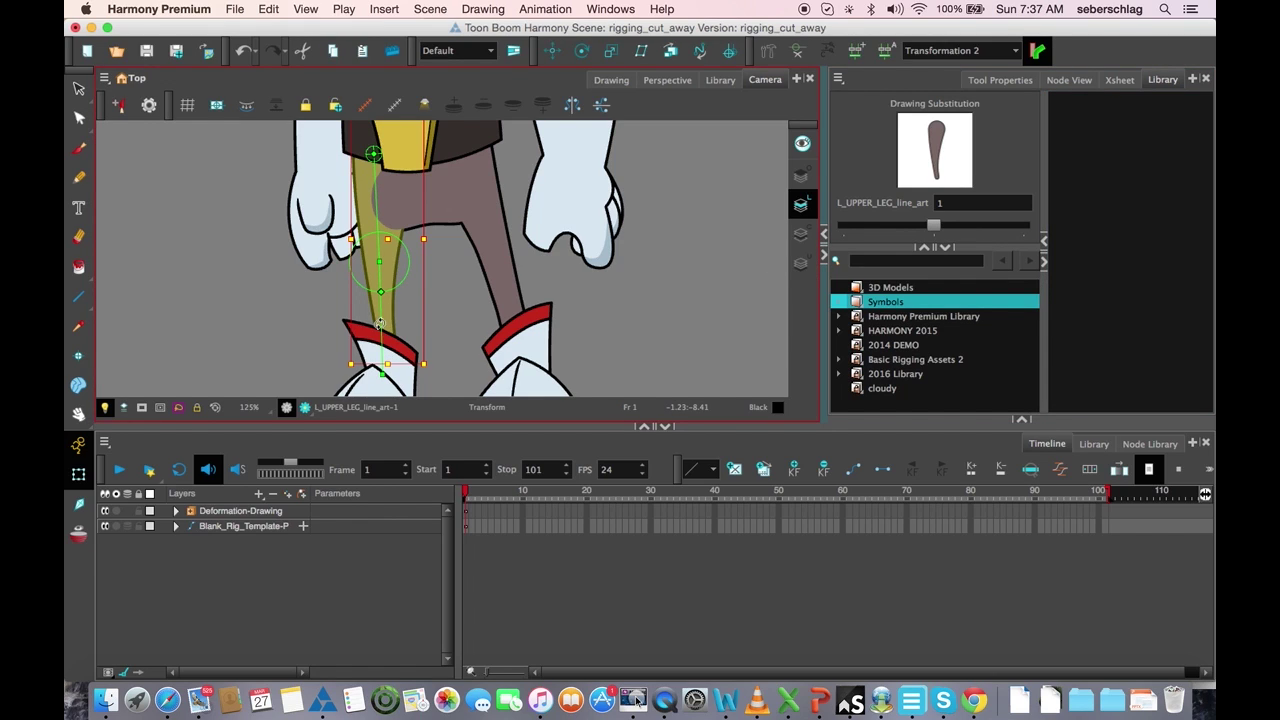
mouse_move(380, 323)
left_mouse_down()
mouse_move(408, 280)
mouse_move(395, 360)
mouse_move(410, 352)
left_mouse_up()
key("super+z")
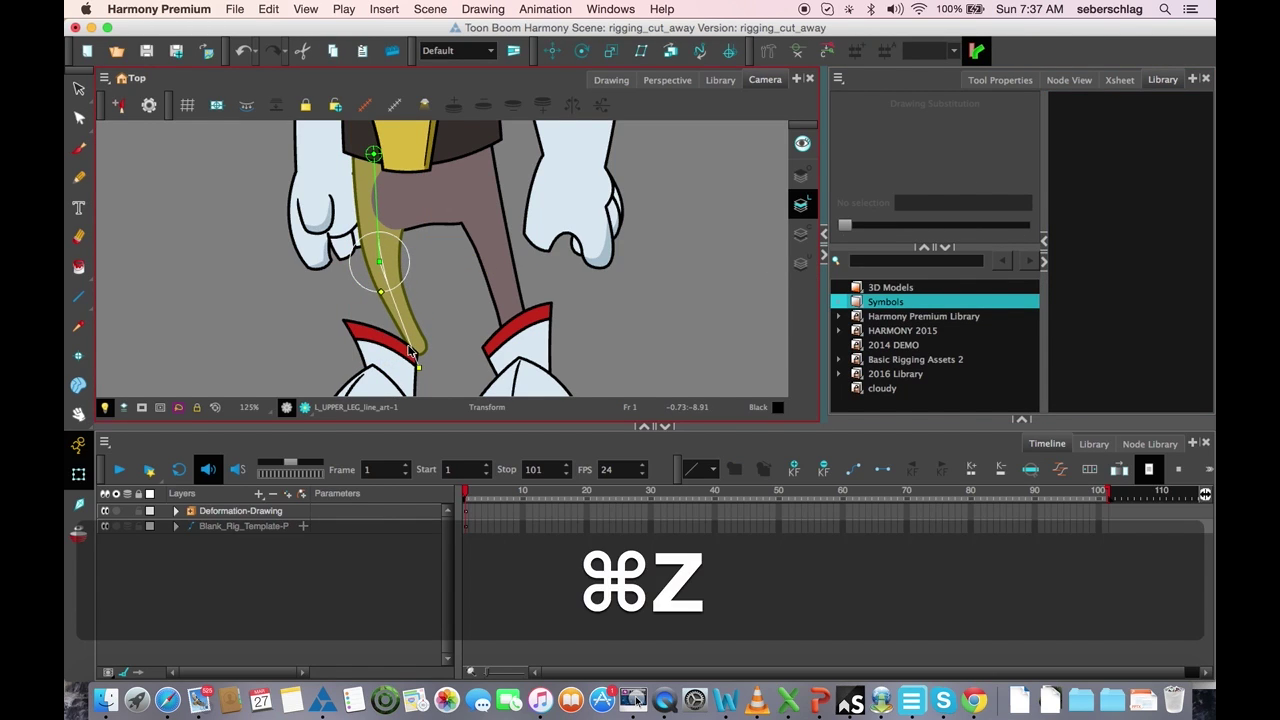
key("super+z")
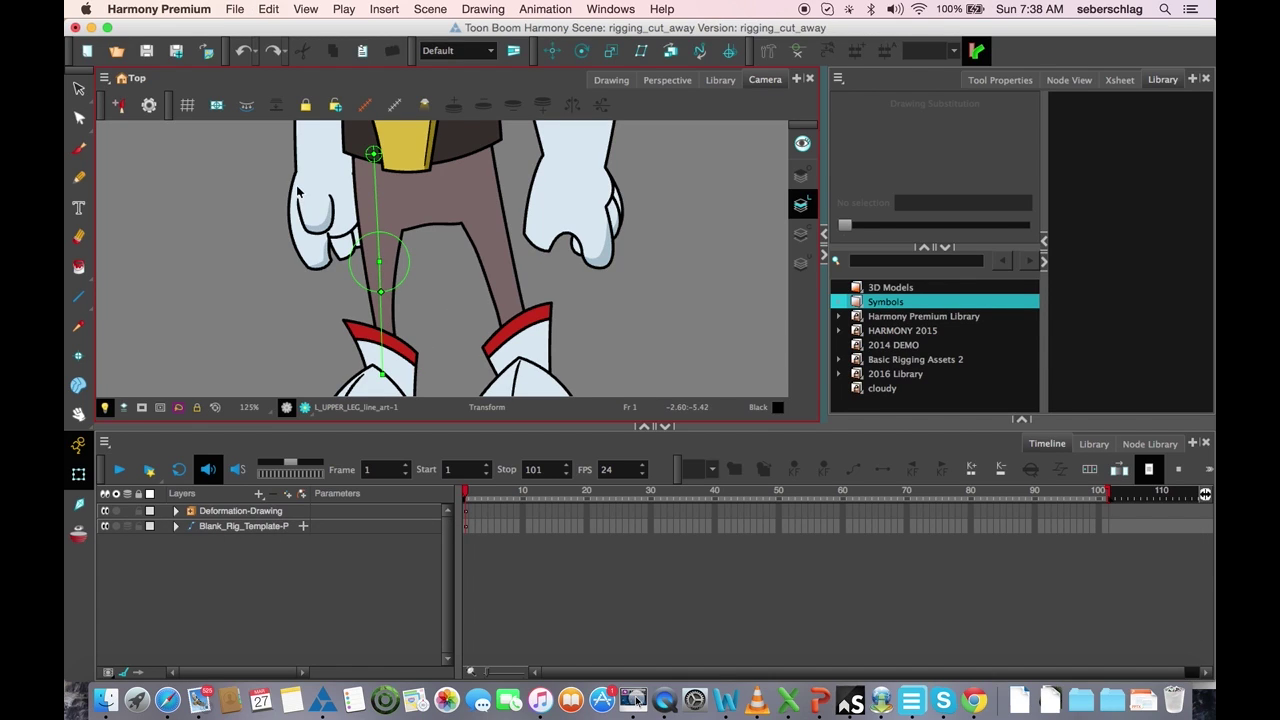
left_click(365, 190)
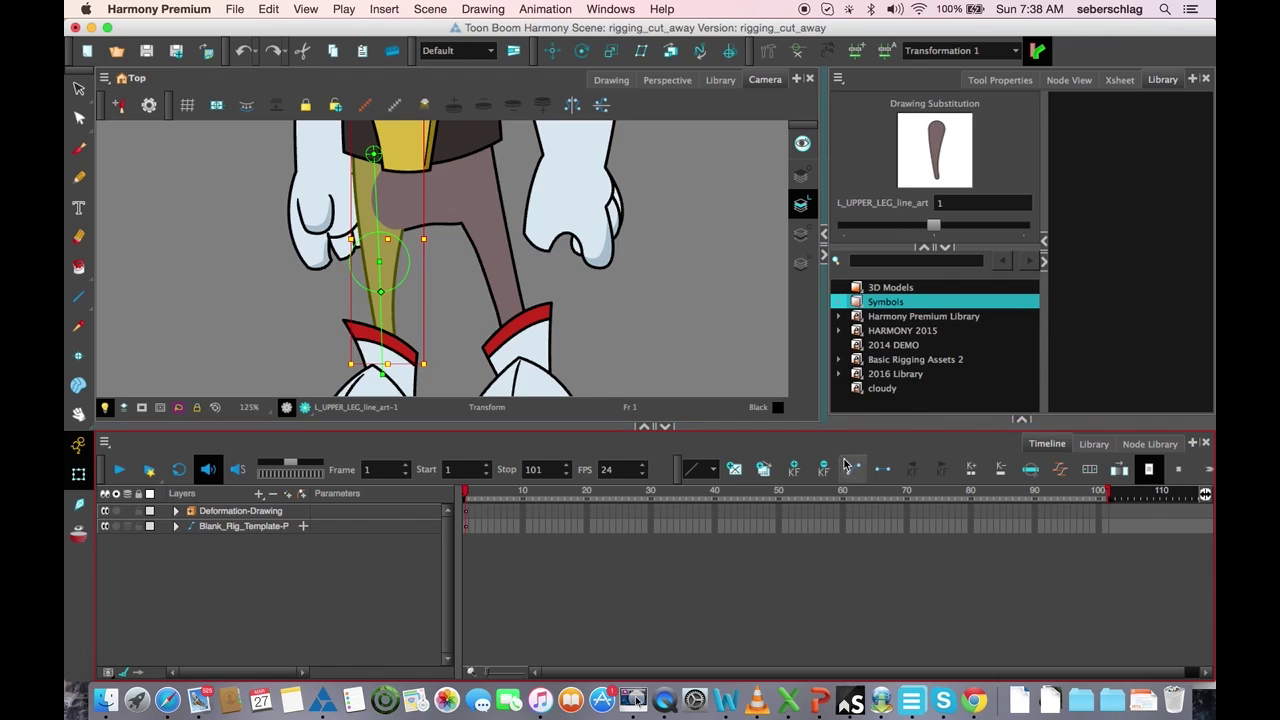
Duplicate the upper-leg drawing as drawing 3 and fill it with Red paint.
left_click(762, 469)
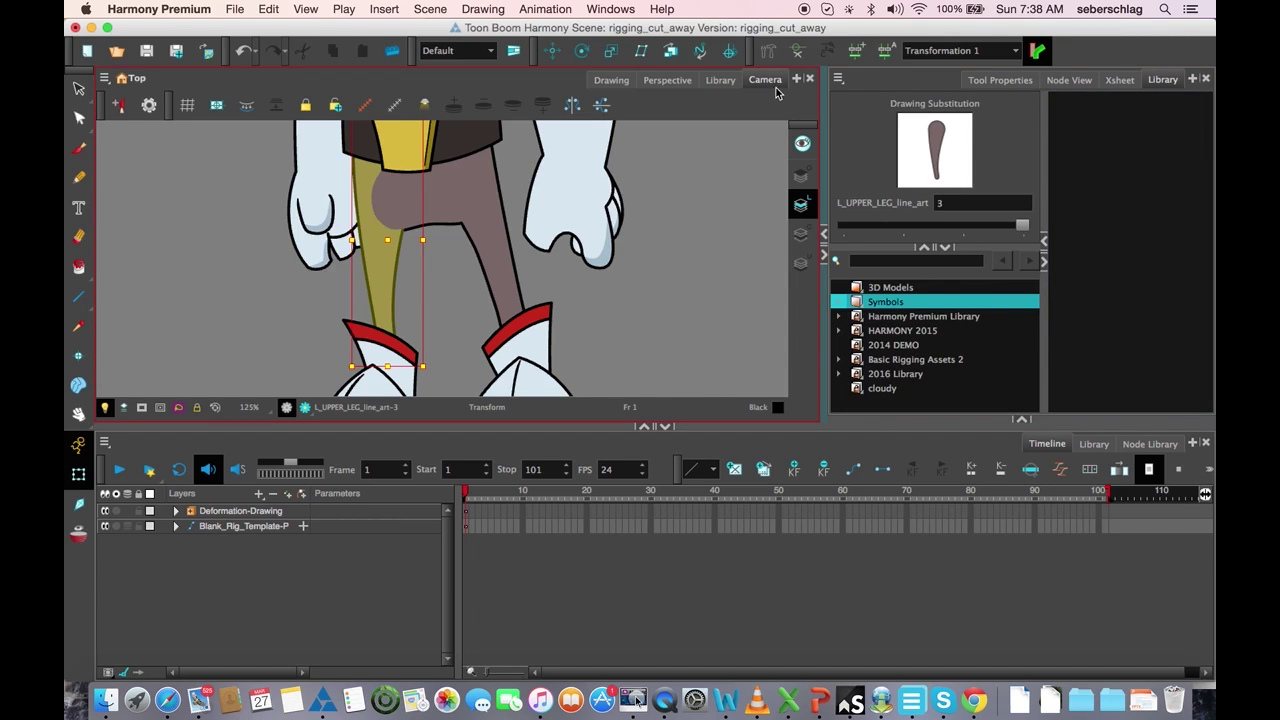
left_click(1074, 229)
left_click(1021, 416)
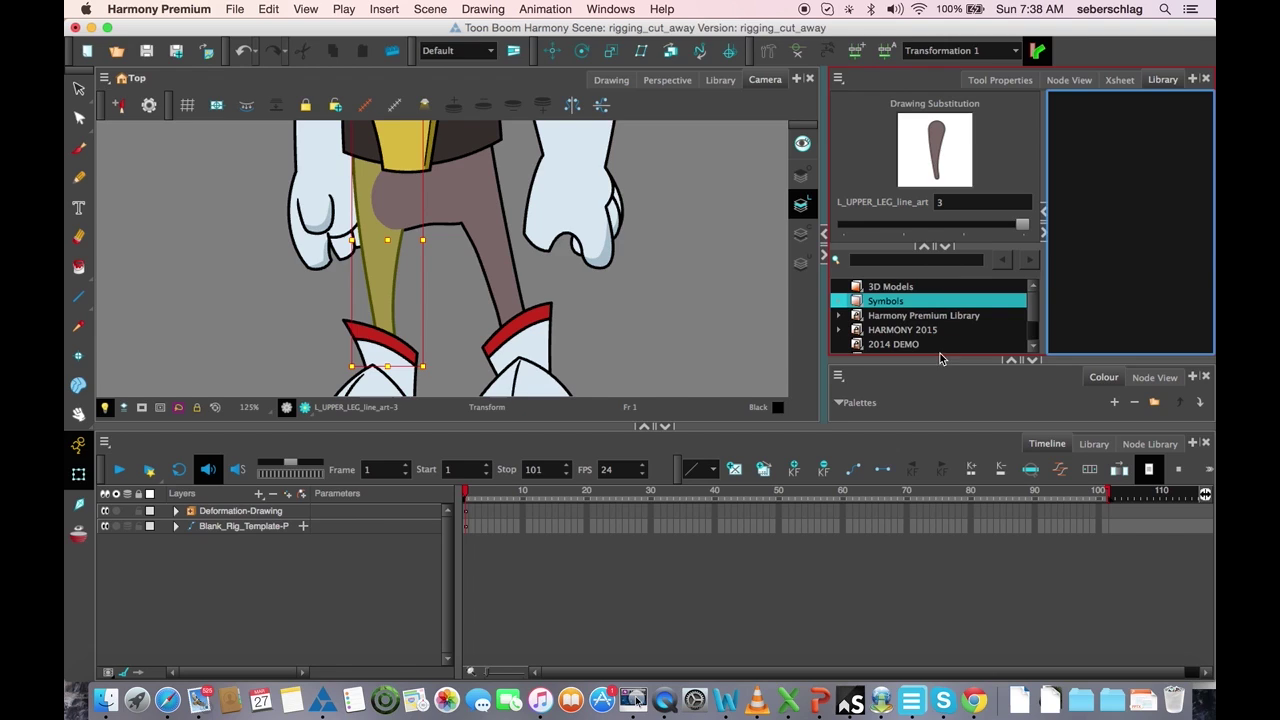
left_click_drag(938, 362, 960, 170)
left_click(900, 367)
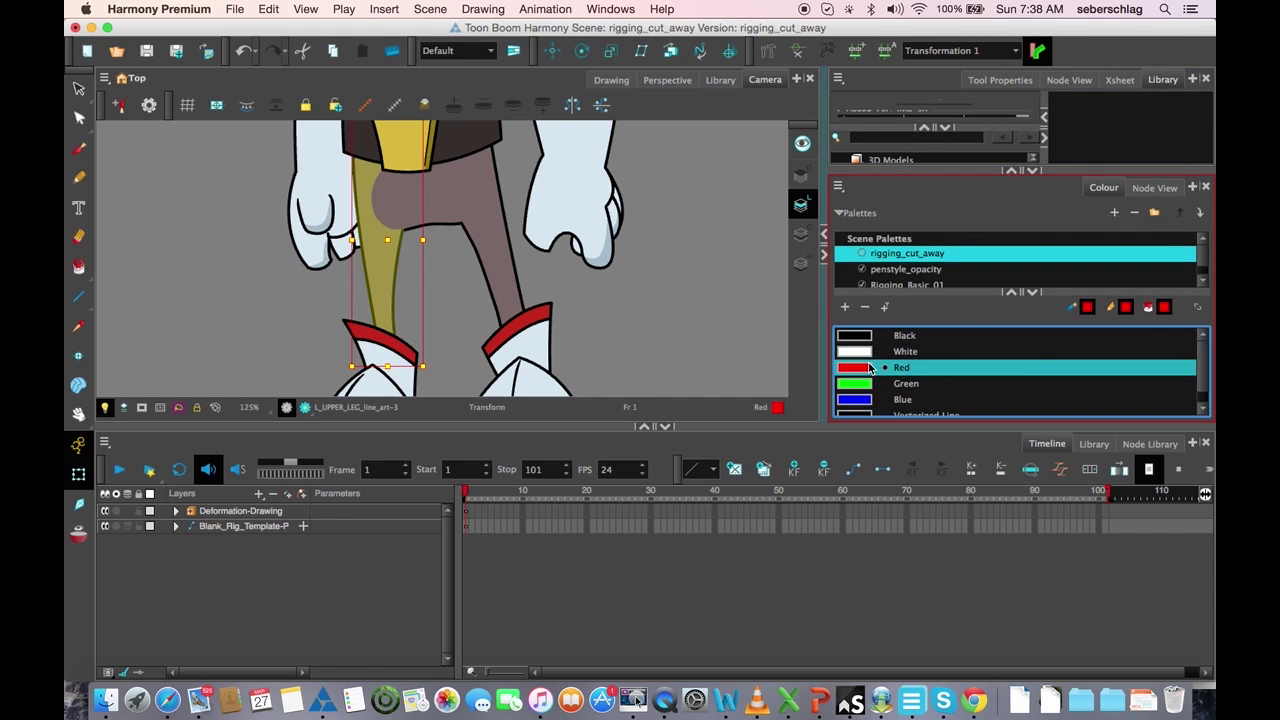
left_click(79, 267)
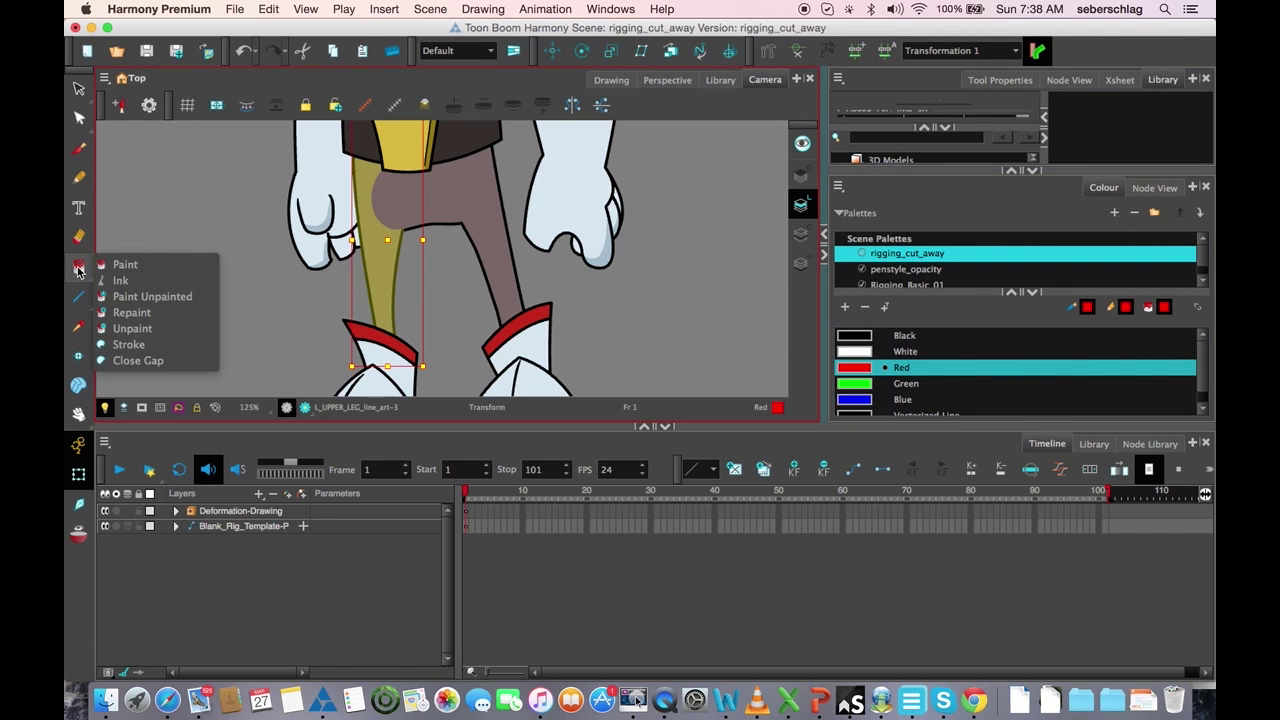
left_click(387, 275)
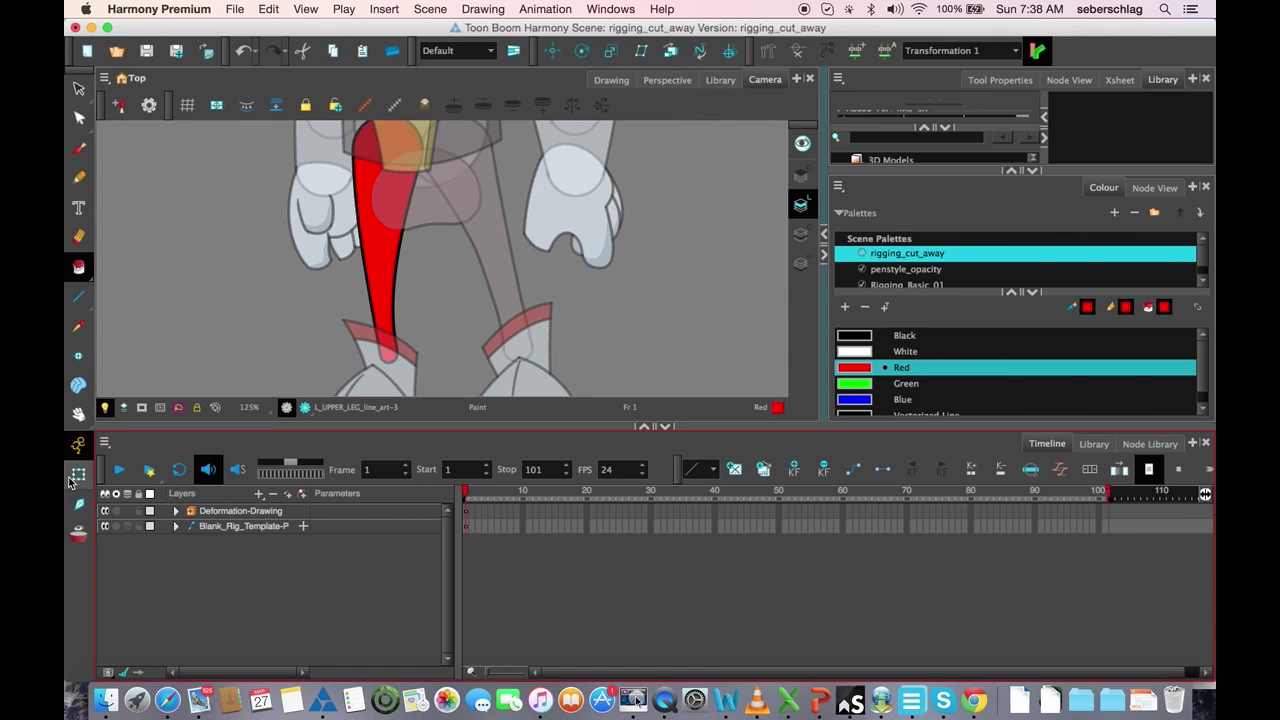
Select the red leg and step between its deformation chain and drawing with [ and ].
key("Escape")
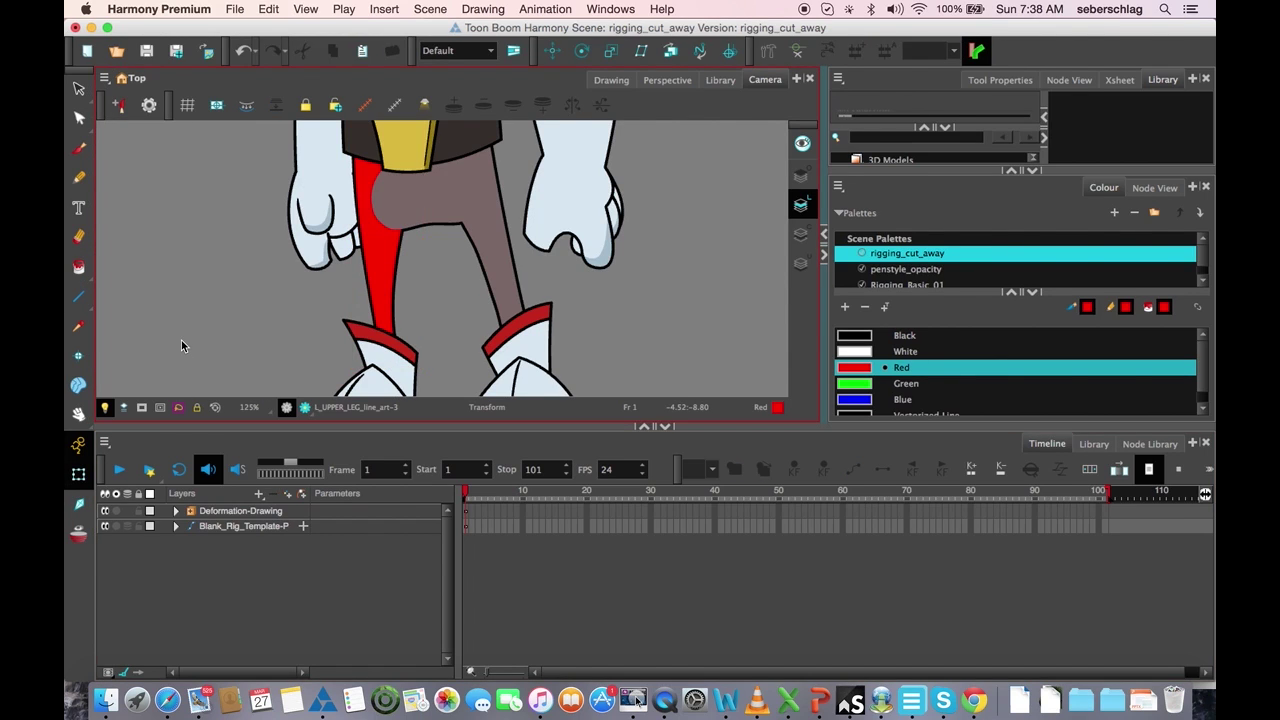
left_click(380, 288)
key("bracketleft")
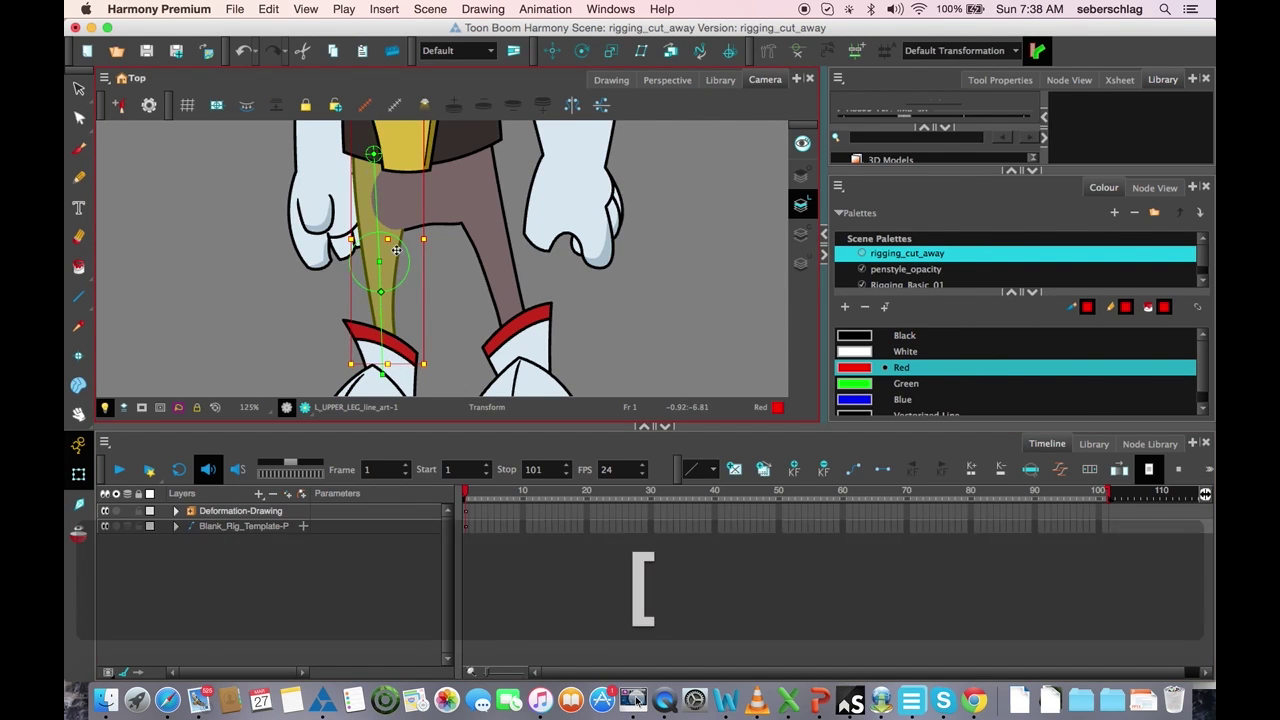
key("bracketright")
key("bracketright")
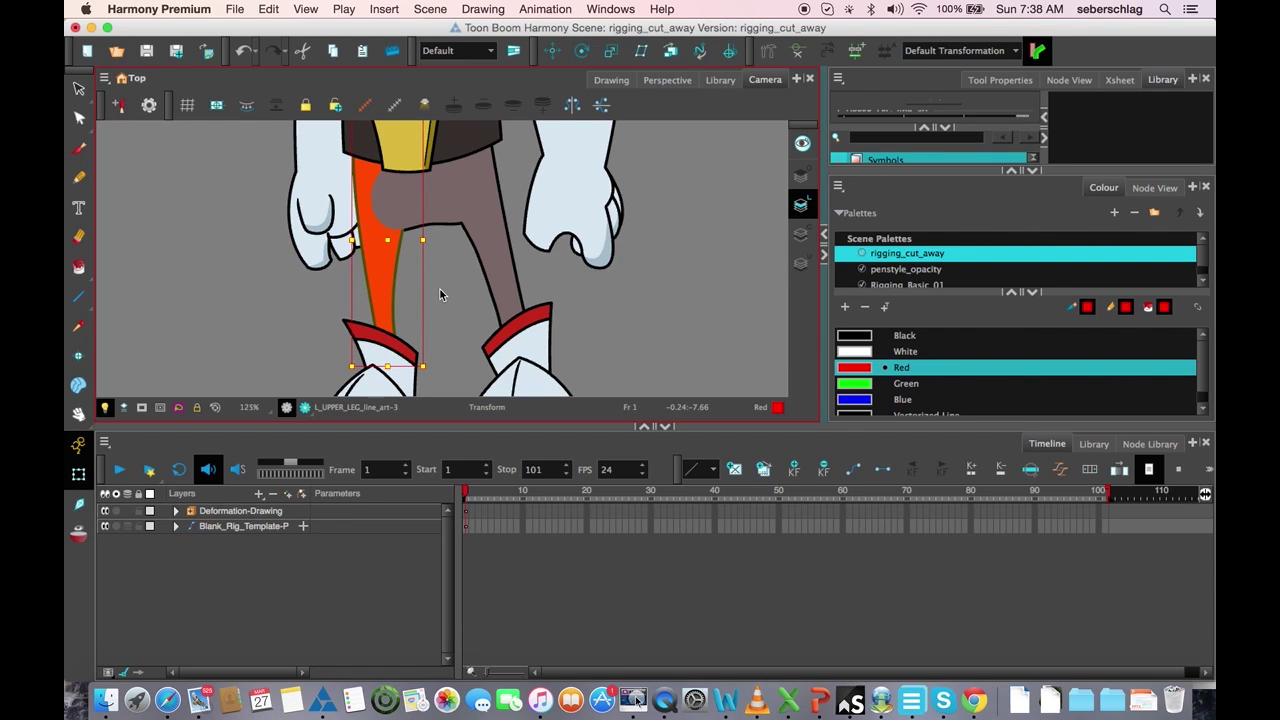
left_click(440, 289)
Cycle the red leg's deformation nodes, reselect it, and list its available transformations.
left_click(384, 287)
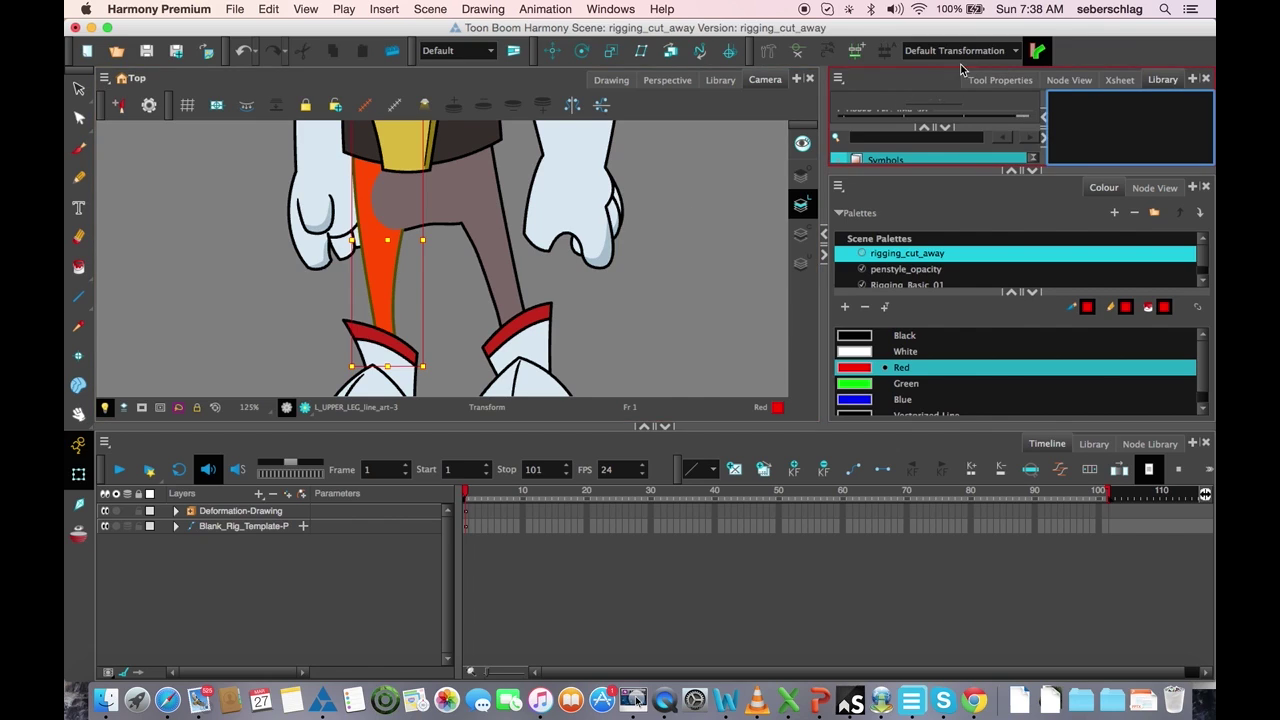
left_click(375, 265)
key("bracketleft")
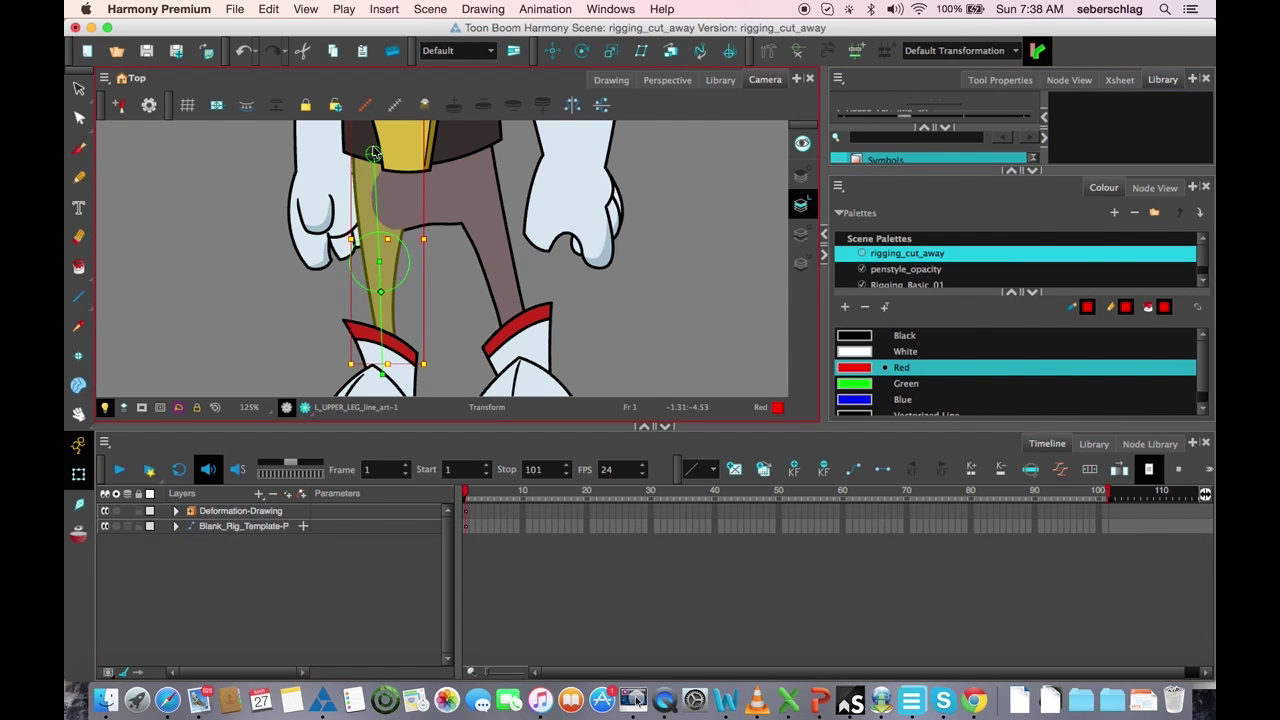
key("bracketright")
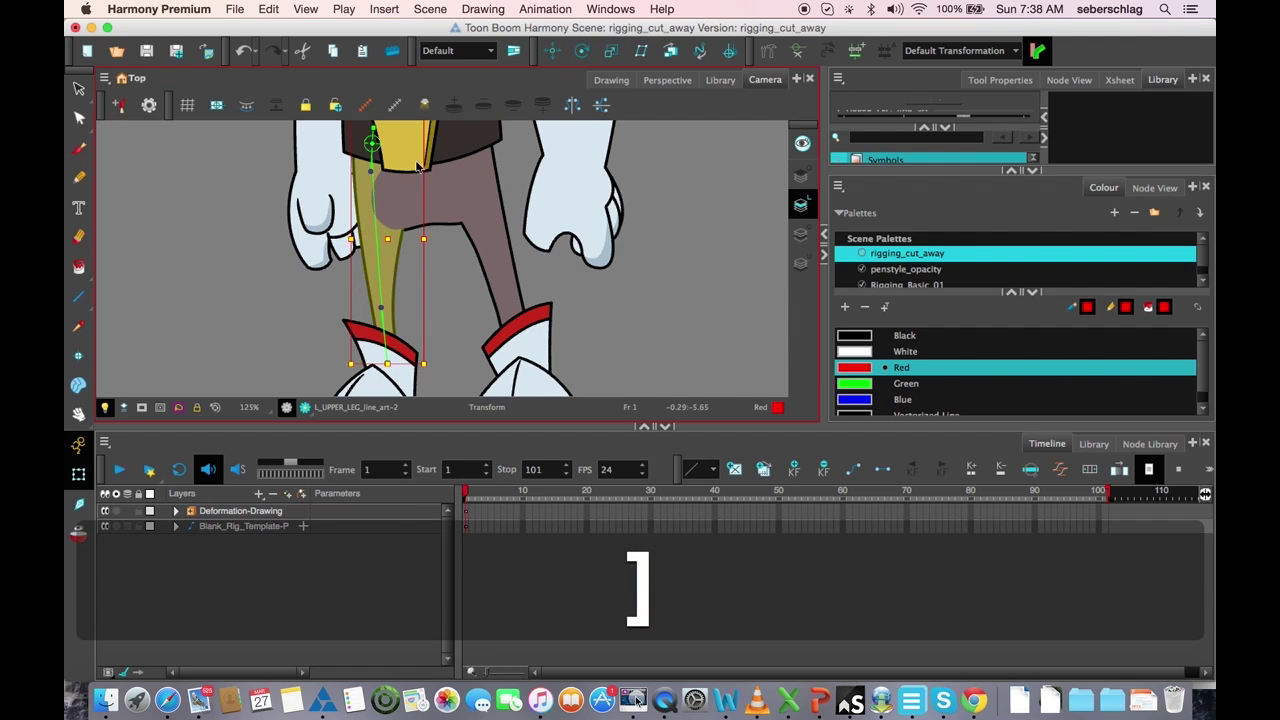
key("bracketright")
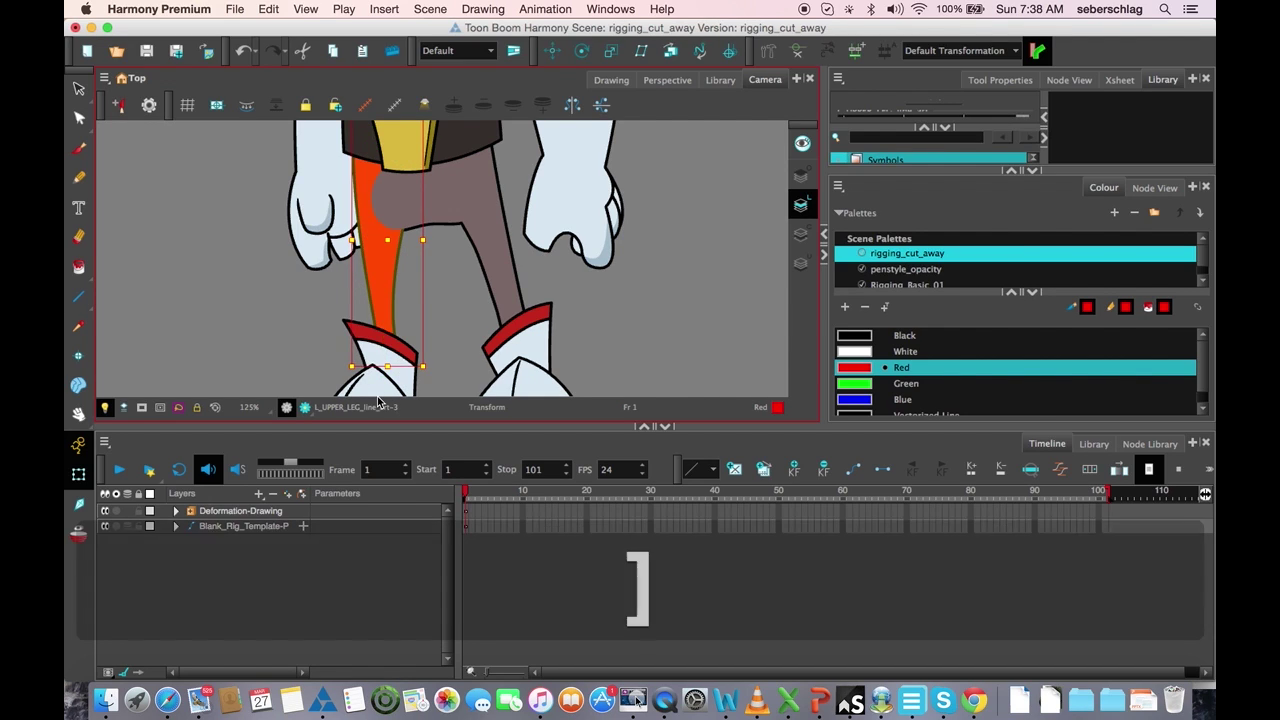
key("Escape")
left_click(390, 270)
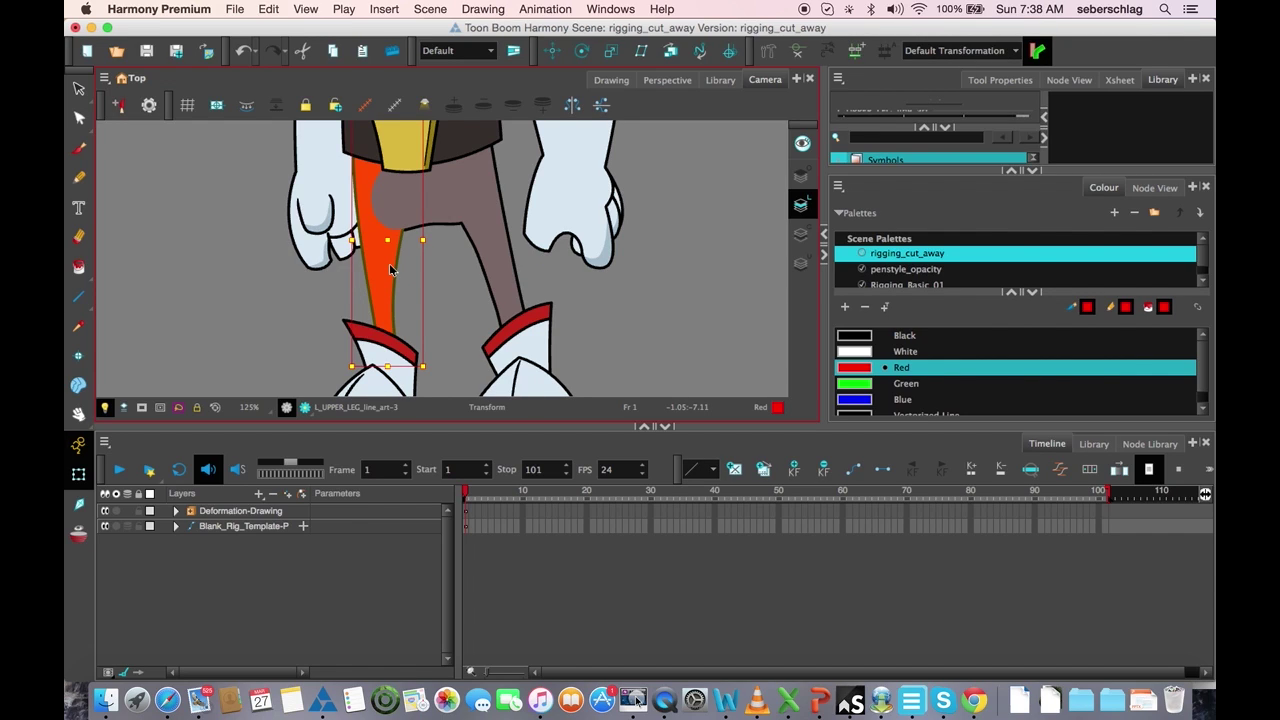
left_click(1014, 52)
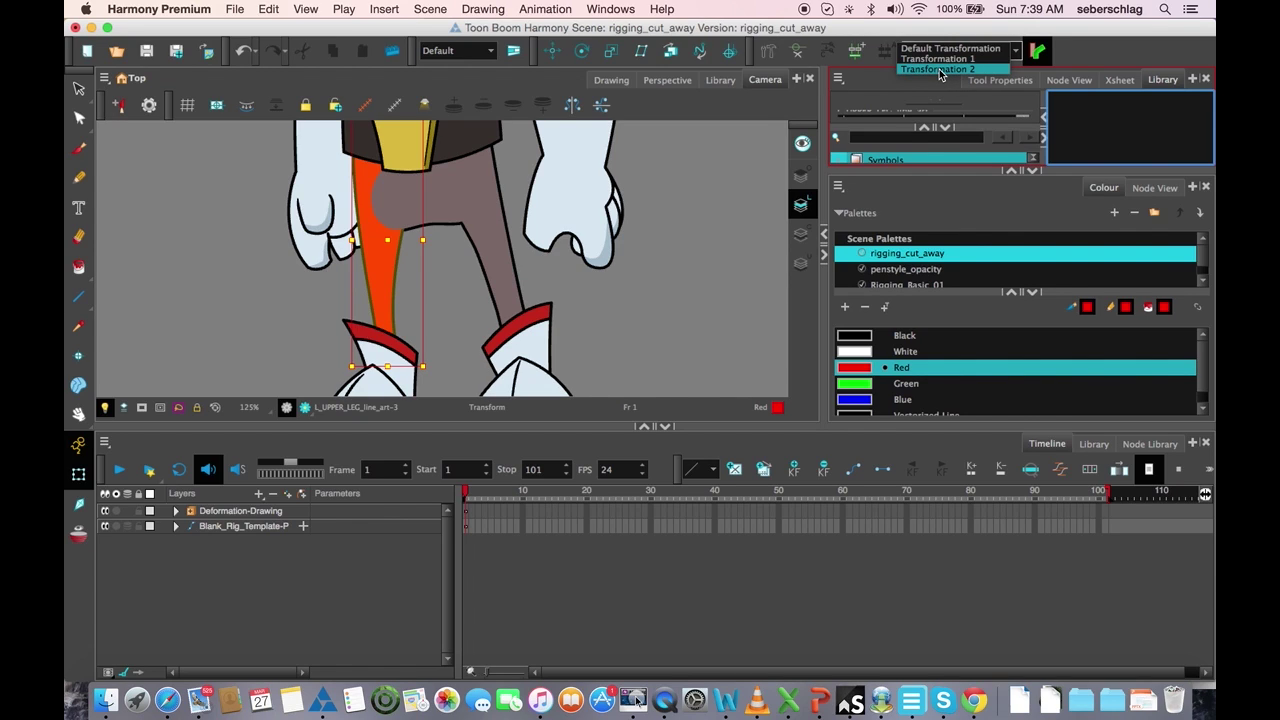
Assign Transformation 2 to the red leg and test-bend it at the lower point.
left_click(939, 69)
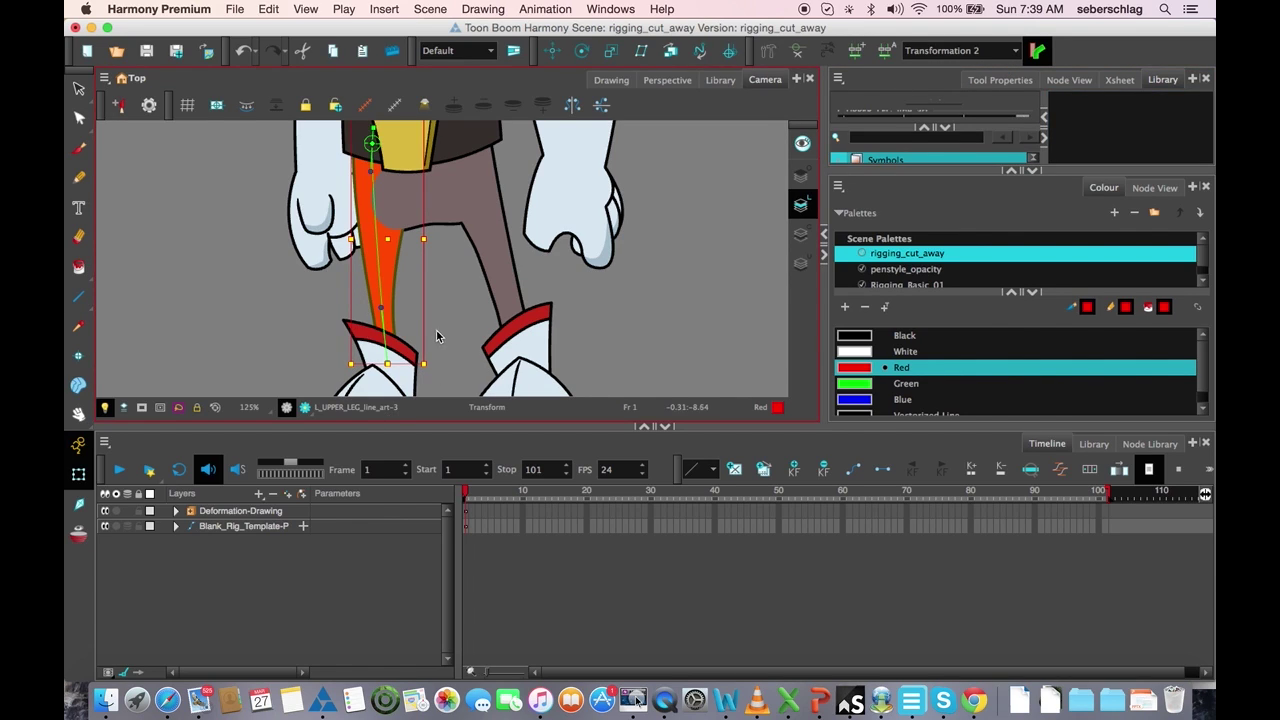
left_click(436, 336)
left_click_drag(390, 365, 370, 372)
left_click(928, 105)
left_click(439, 241)
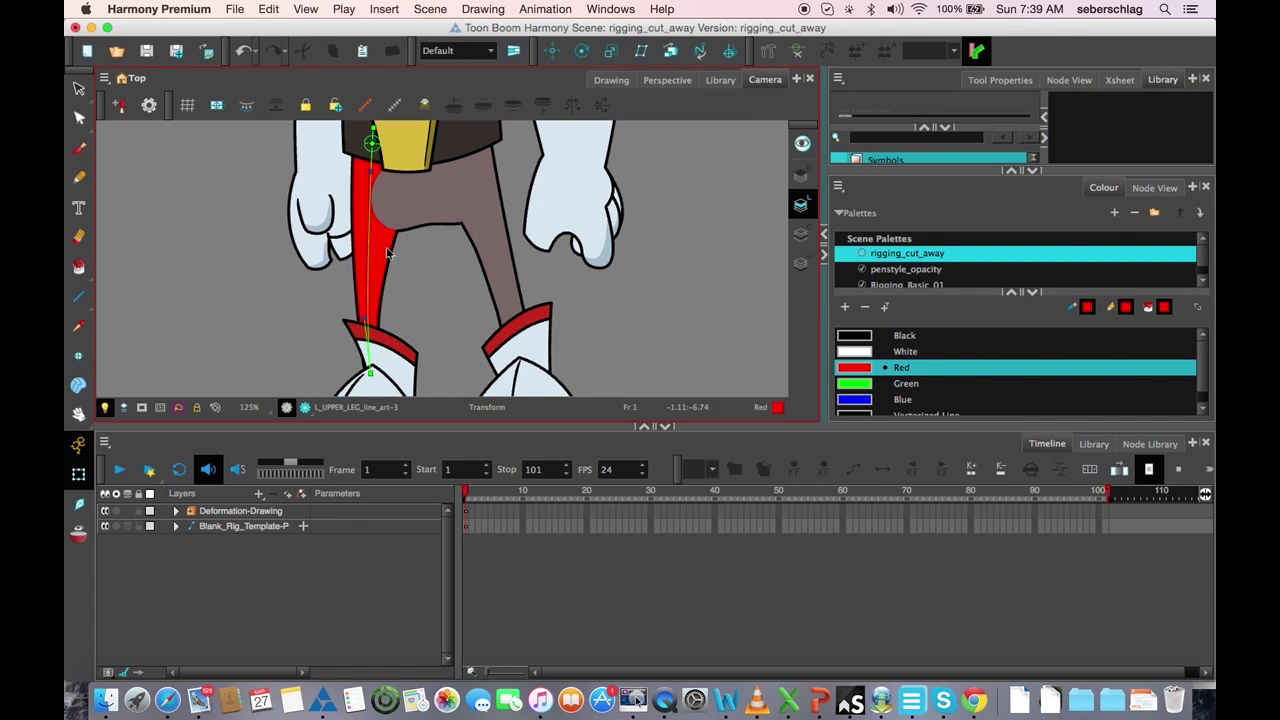
Reassign the red leg to Transformation 1 instead.
left_click(388, 248)
left_click(1020, 54)
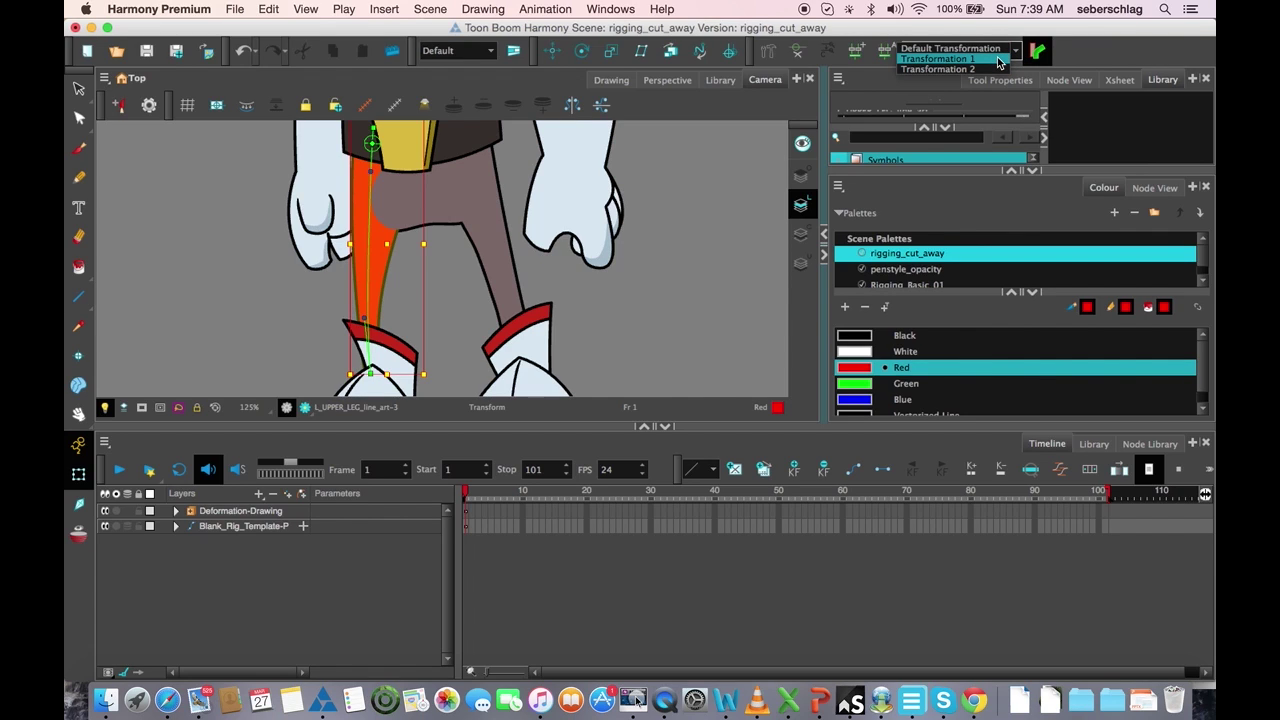
left_click(938, 59)
left_click(597, 281)
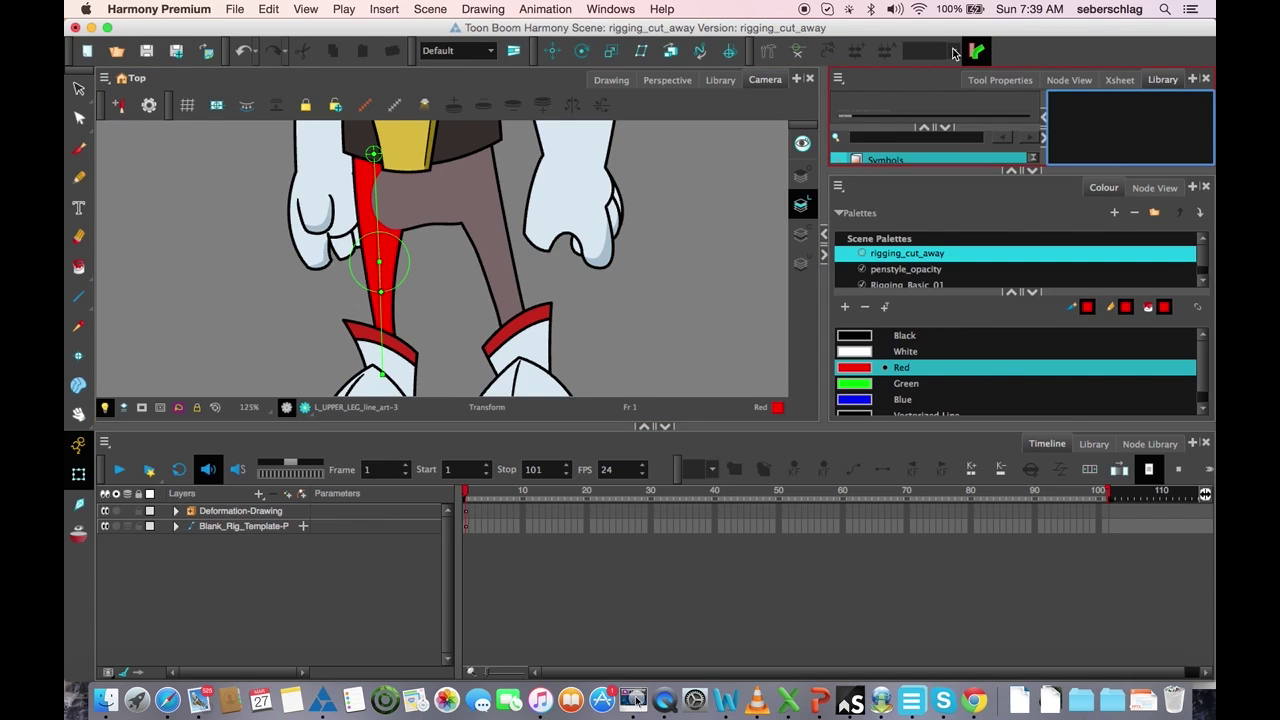
Toggle the red leg between Transformation 2 and 1, then create a new chain, Transformation 3.
left_click(392, 312)
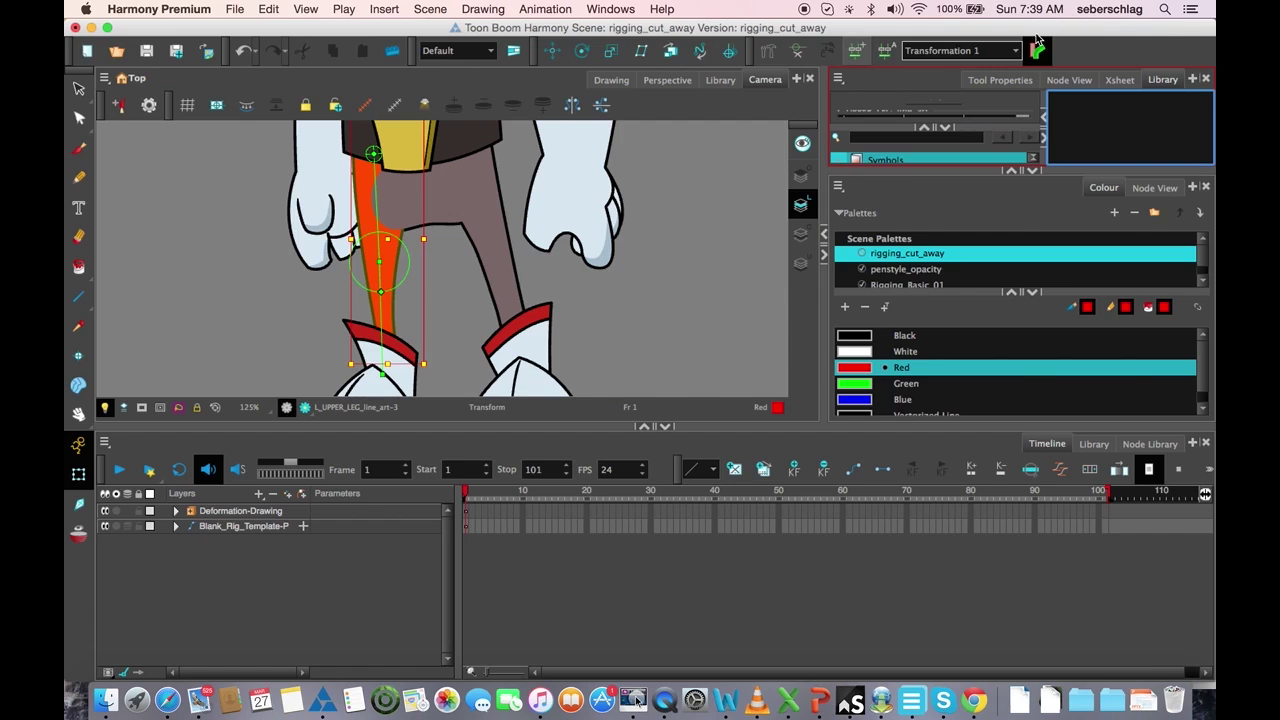
left_click(1016, 51)
left_click(1004, 64)
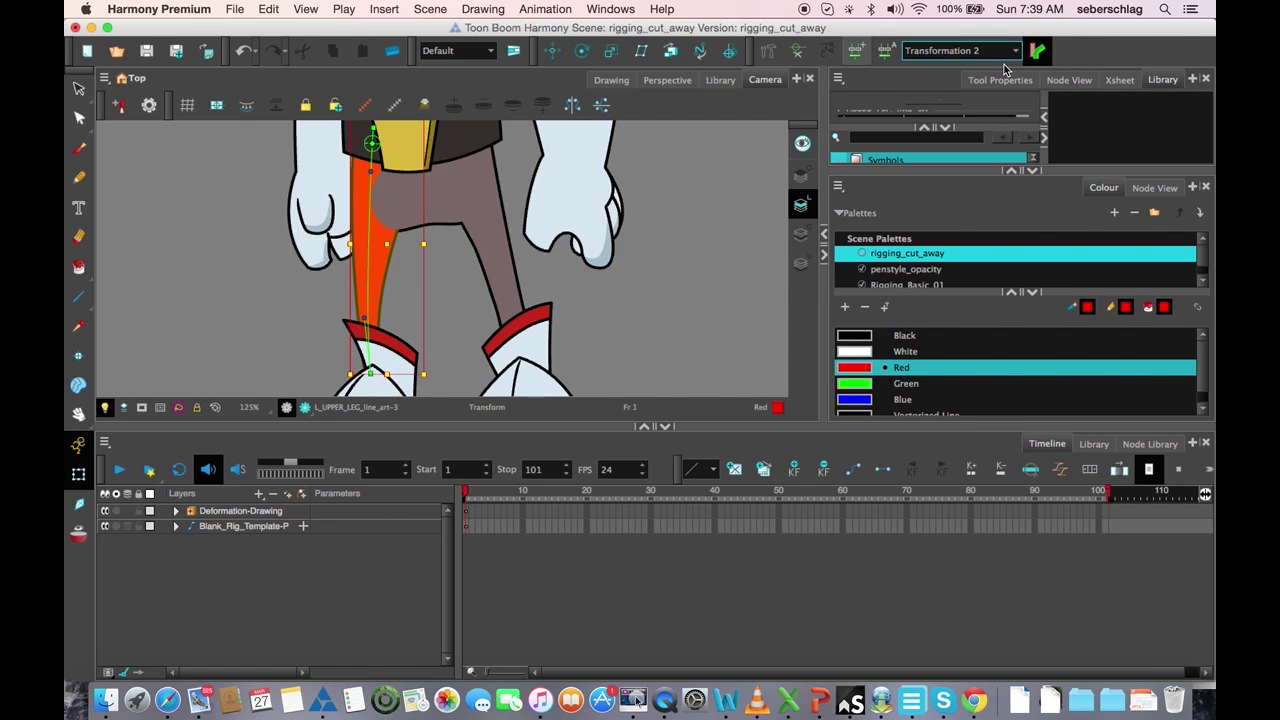
left_click(1001, 55)
left_click(1001, 63)
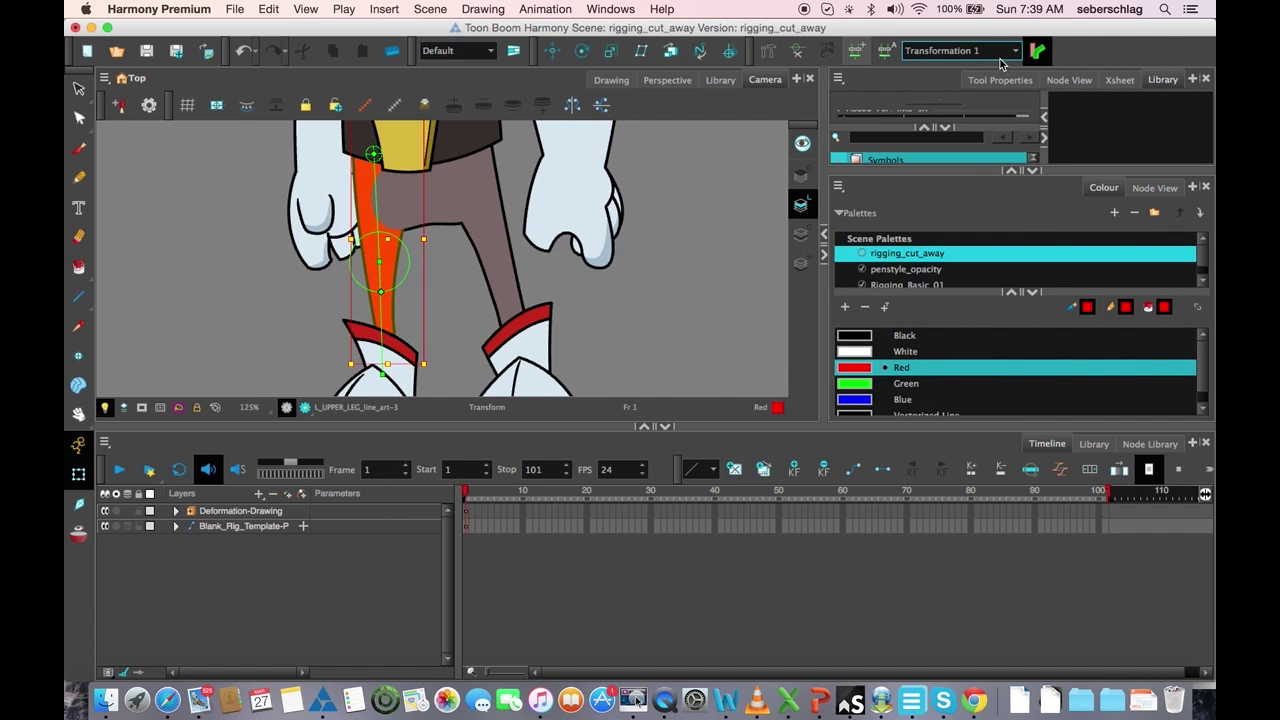
left_click(856, 53)
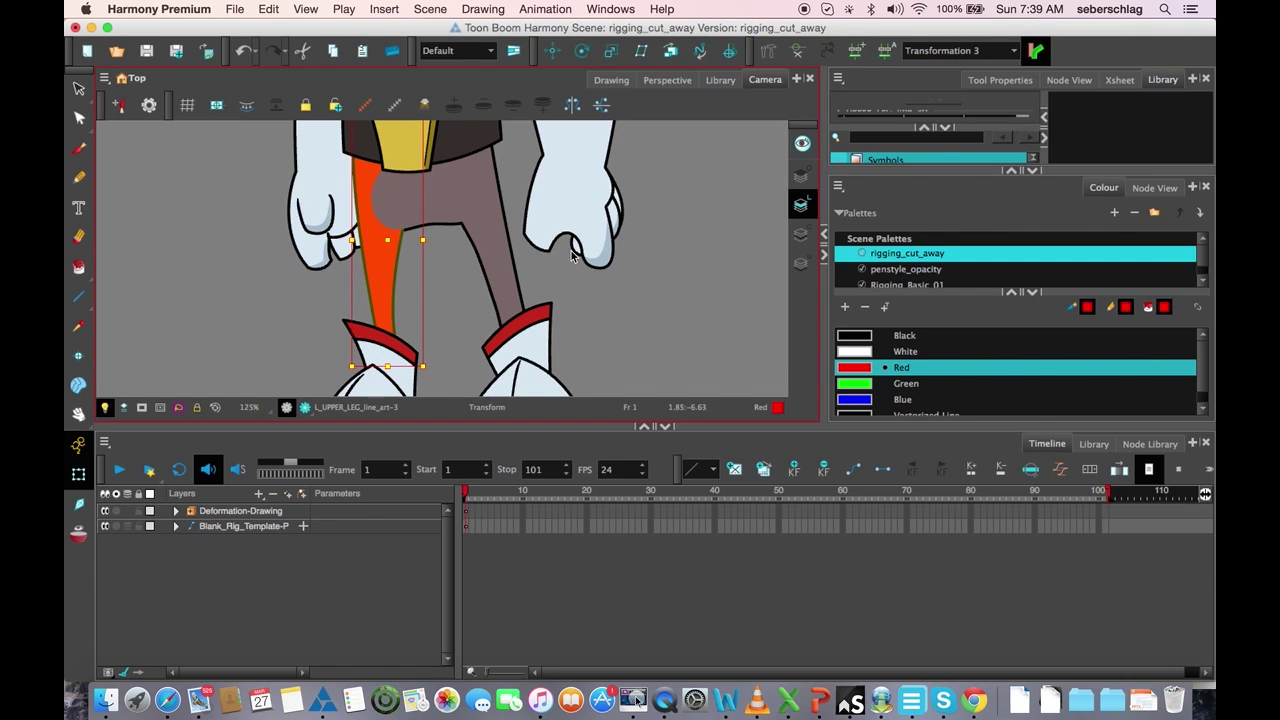
left_click(495, 265)
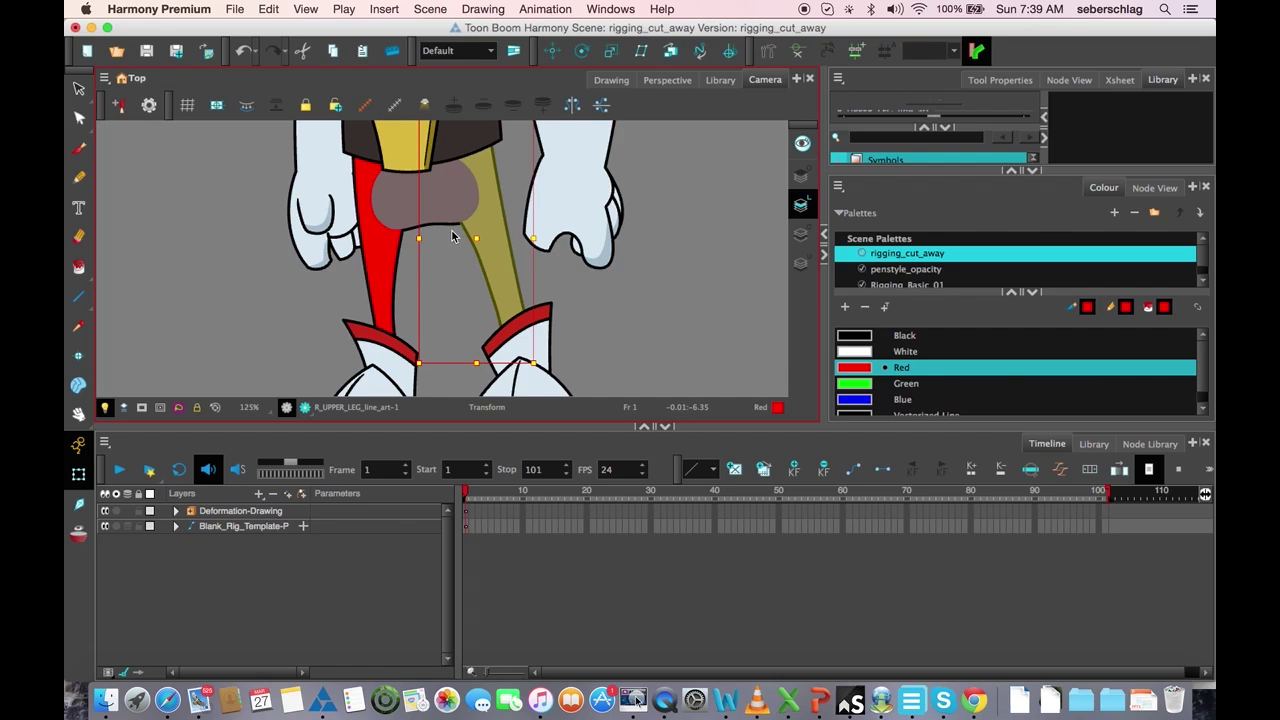
Create a new deformation chain on the right leg with bone points at hip, knee, ankle and foot.
left_click(856, 51)
left_click(855, 58)
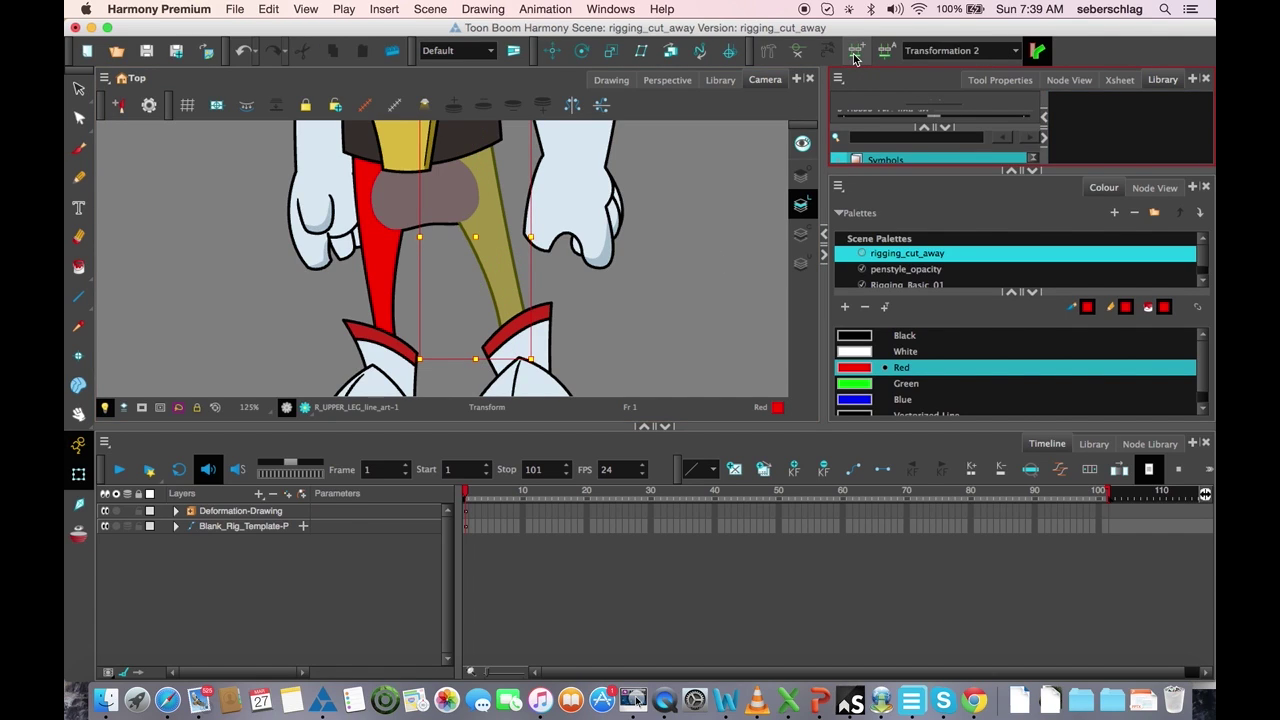
left_click(768, 51)
left_click(469, 140)
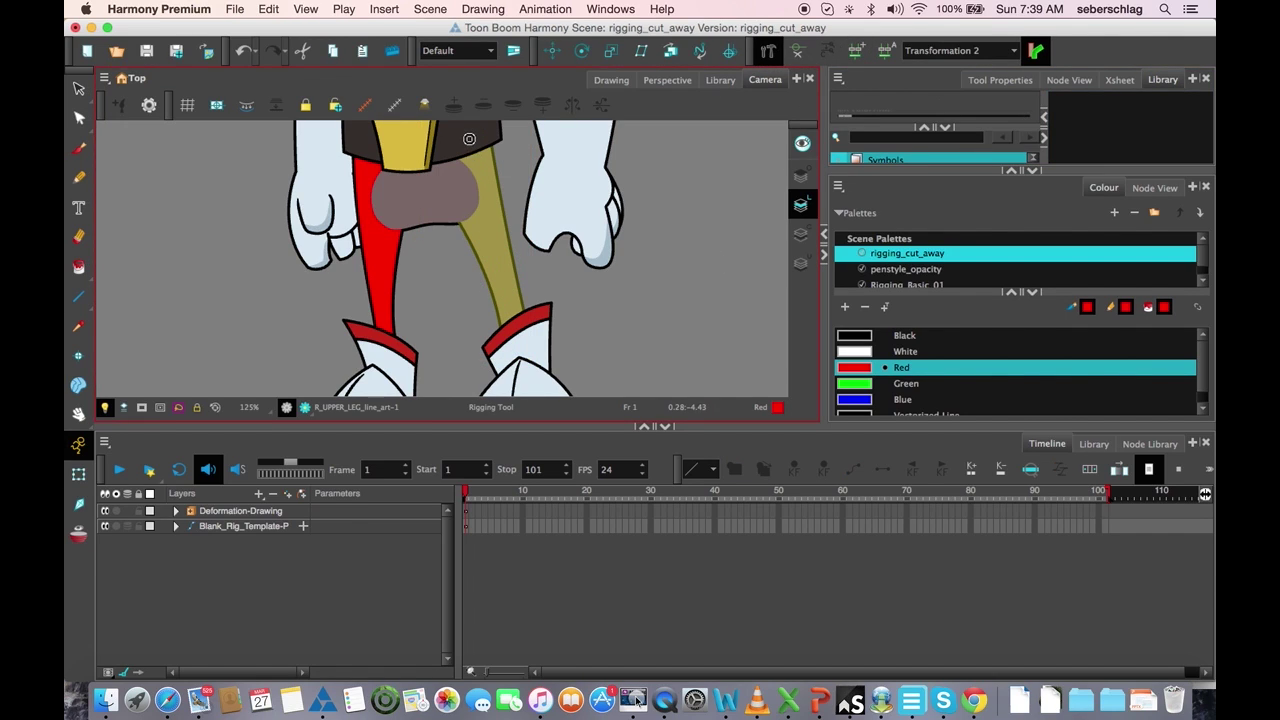
left_click(479, 177)
left_click(506, 291)
left_click(520, 341)
left_click(534, 389)
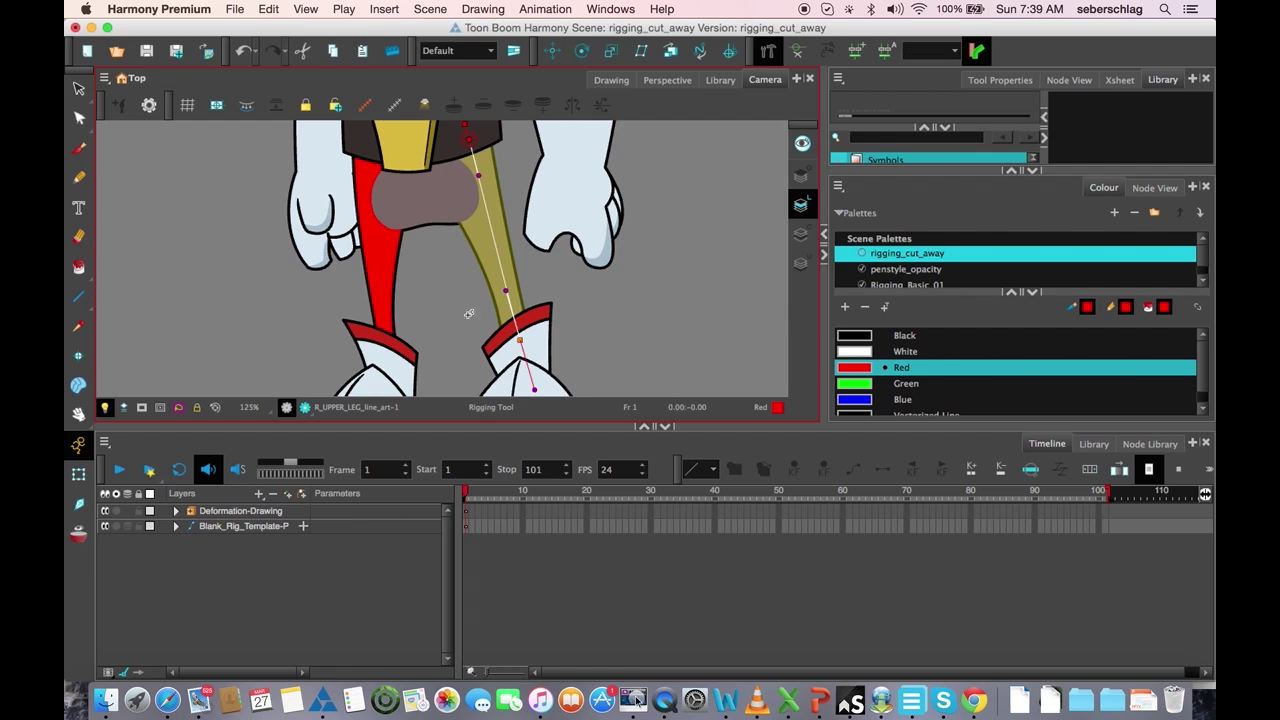
Select the right upper leg with the Transform tool and show its drawing substitution controls.
left_click(78, 474)
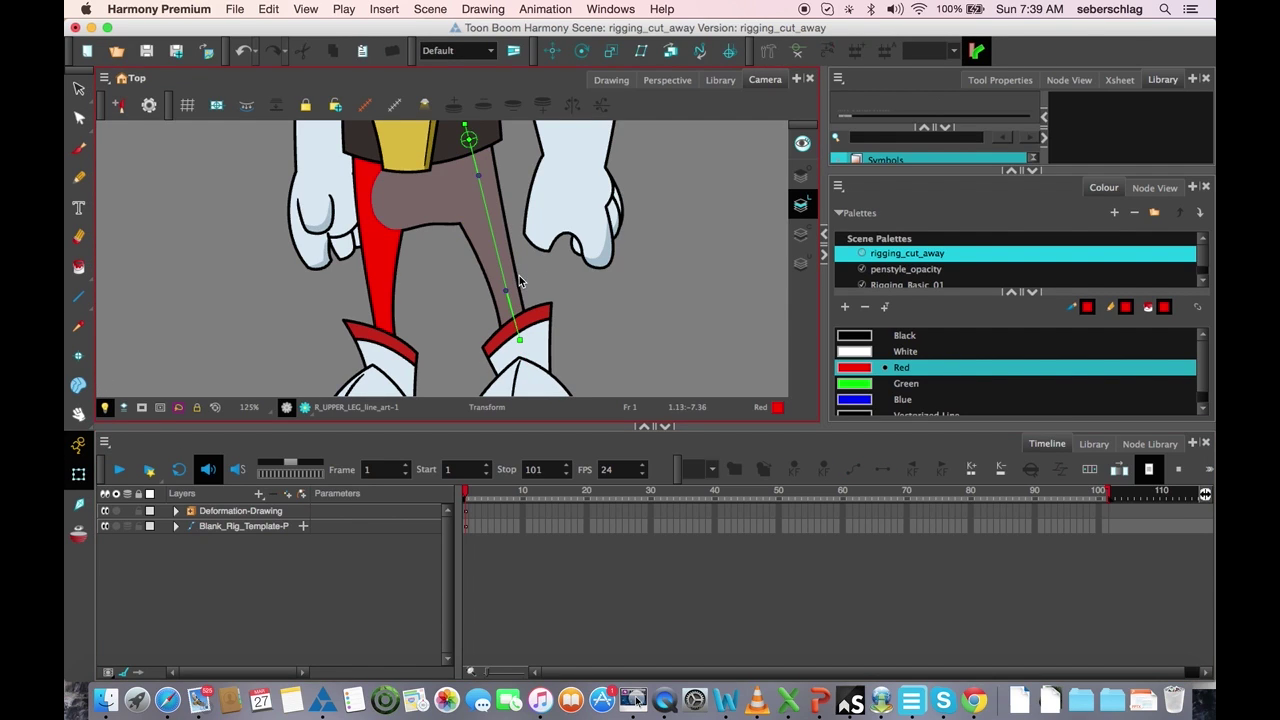
left_click(490, 263)
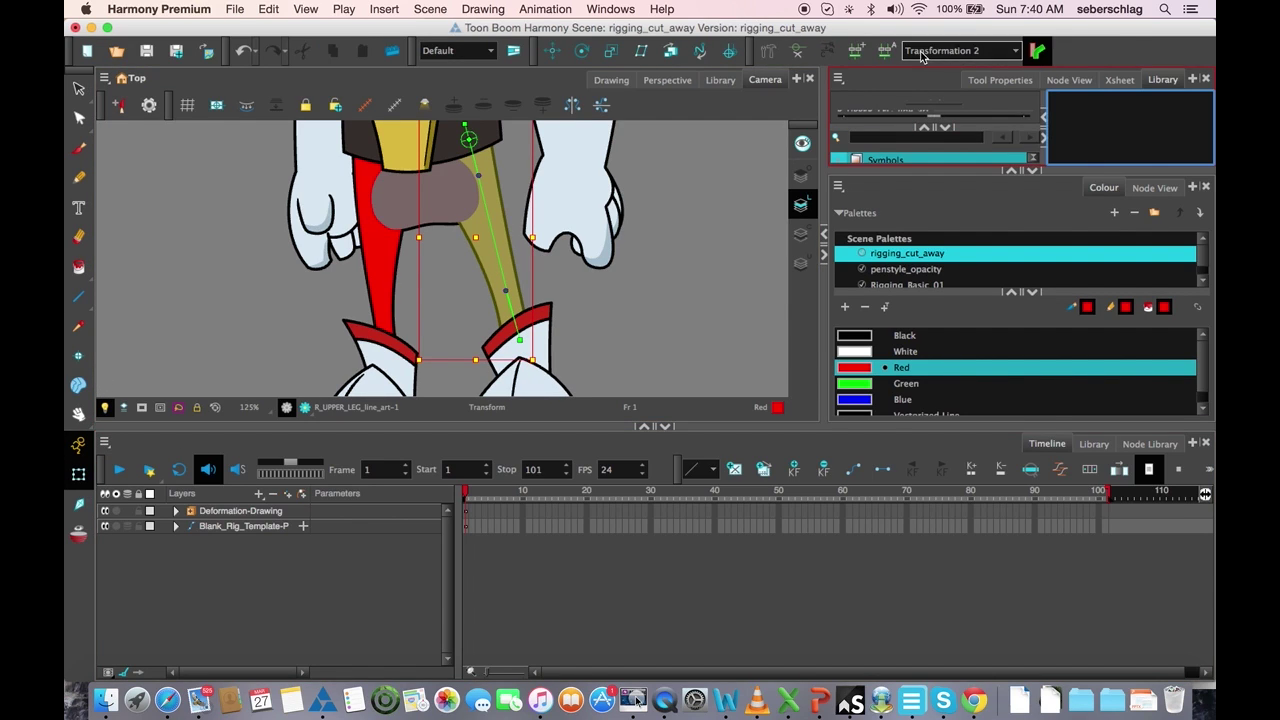
left_click(1024, 172)
Swap R_UPPER_LEG_line_art to drawing 2 using the Drawing Substitution slider.
left_click_drag(932, 228, 985, 228)
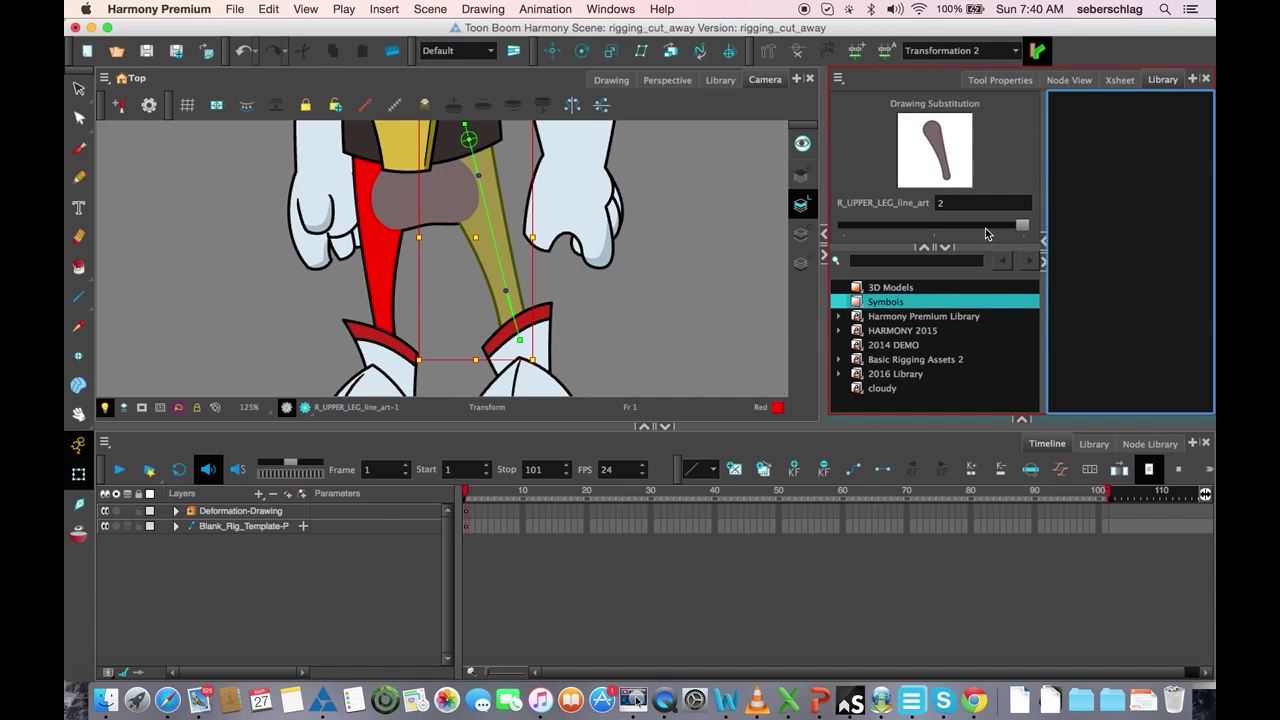